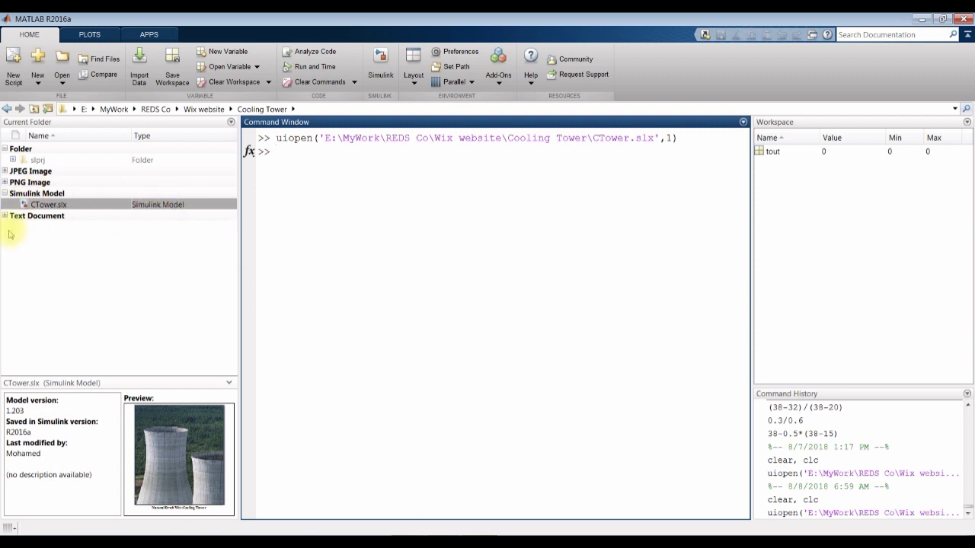
- Open CTower.slx and the cooling tower block's parameters (inlet air 27 °C, inlet water 40 °C)
double_click(54, 209)
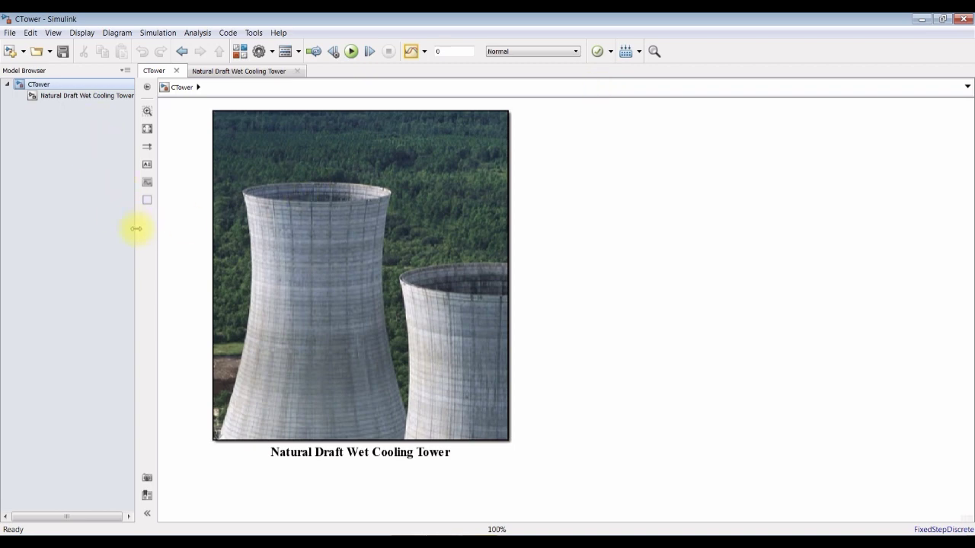
left_click_drag(135, 229, 156, 203)
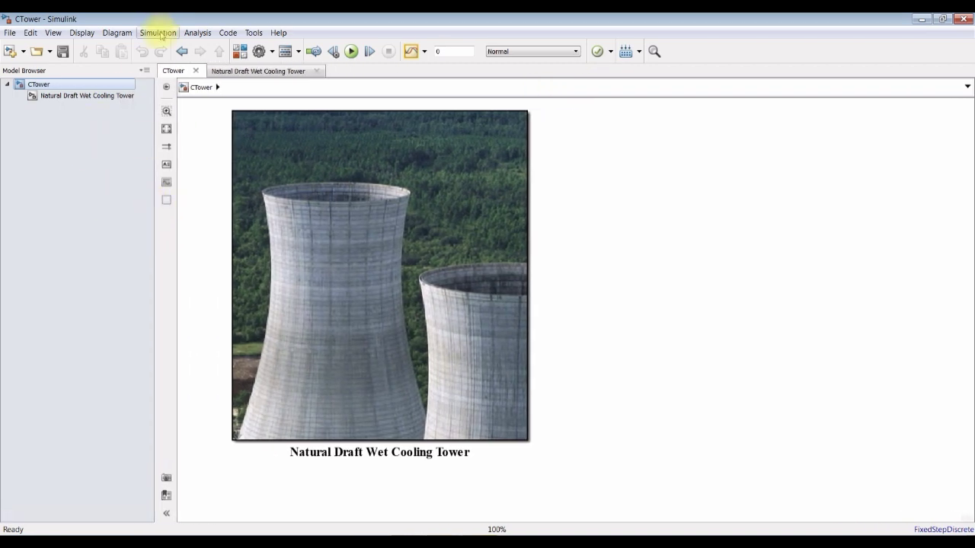
left_click(143, 69)
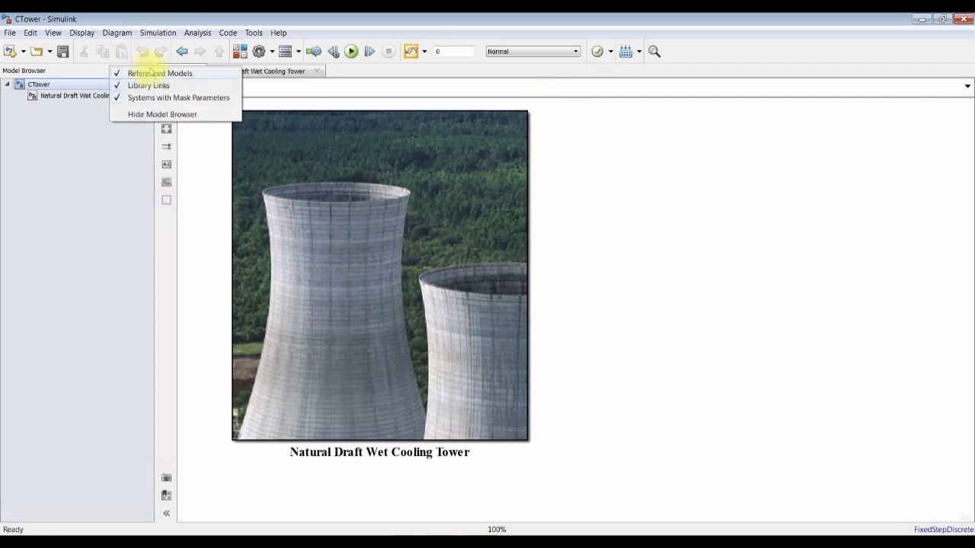
left_click(104, 72)
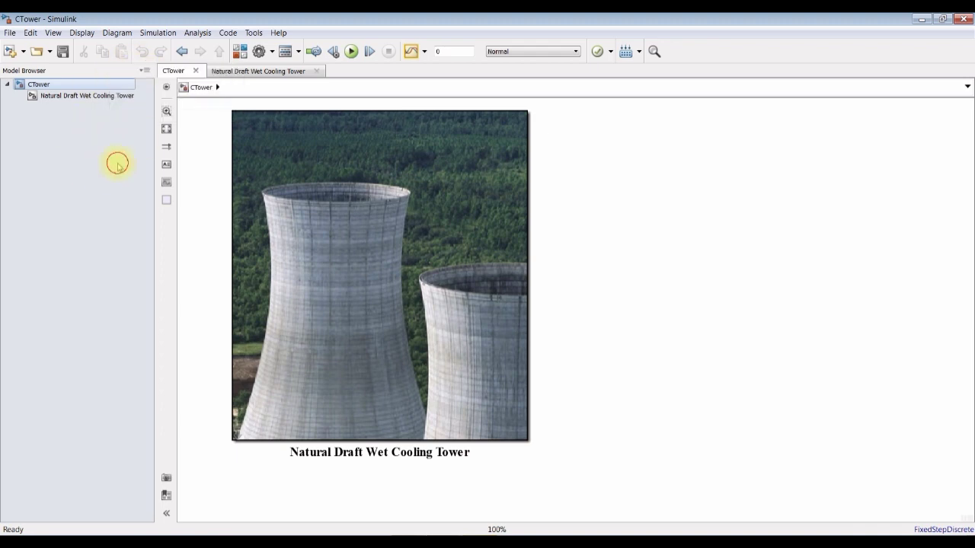
double_click(356, 146)
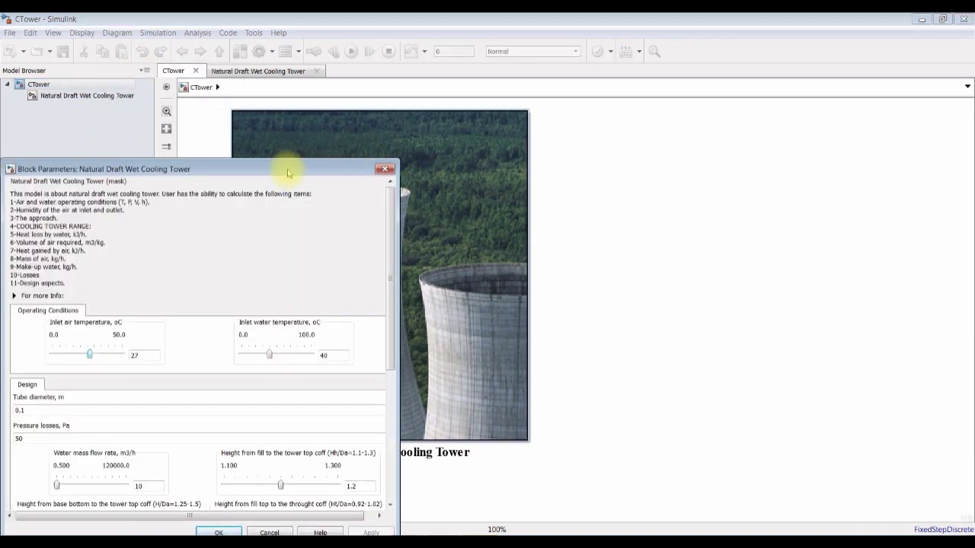
- Enter inlet air temperature 25 and inlet water temperature 35 in the tower parameters
left_click_drag(287, 163, 516, 59)
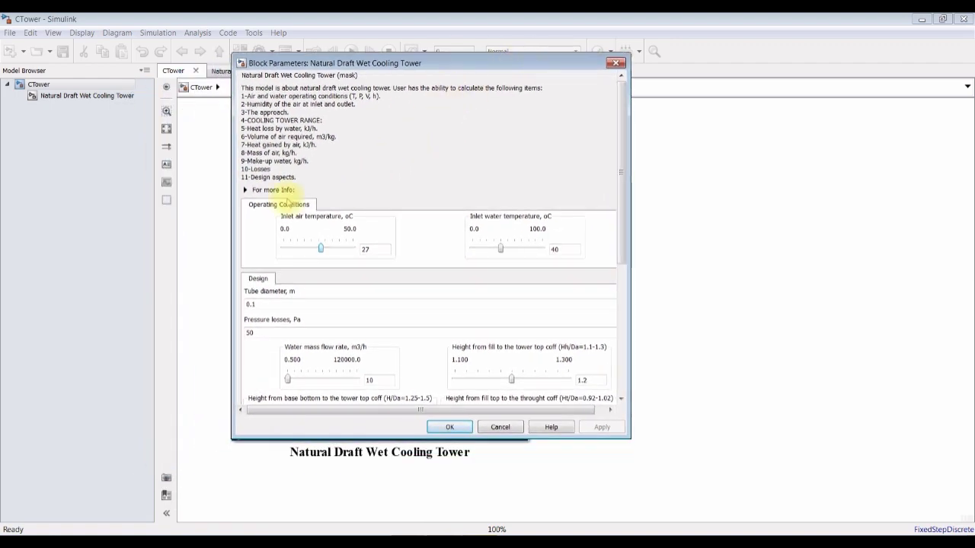
left_click(263, 190)
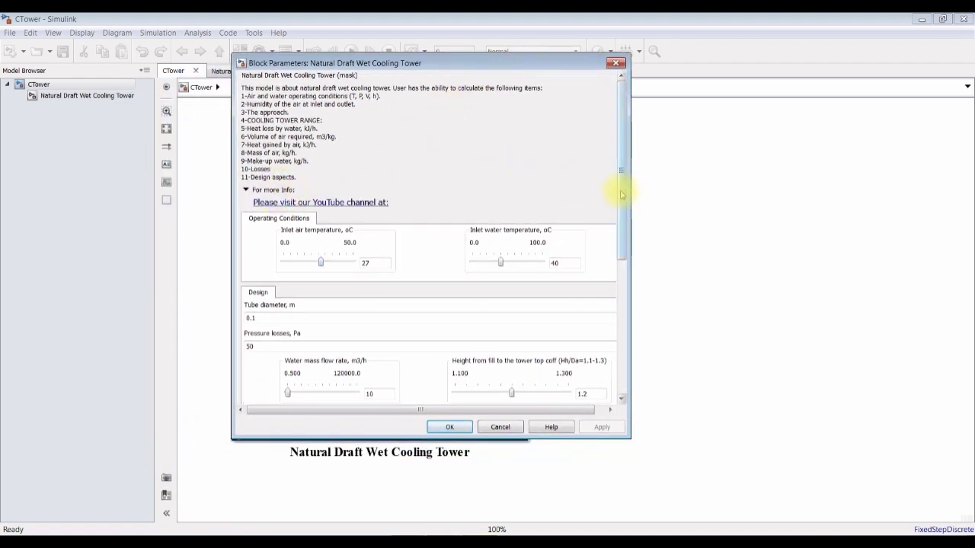
left_click_drag(621, 192, 621, 236)
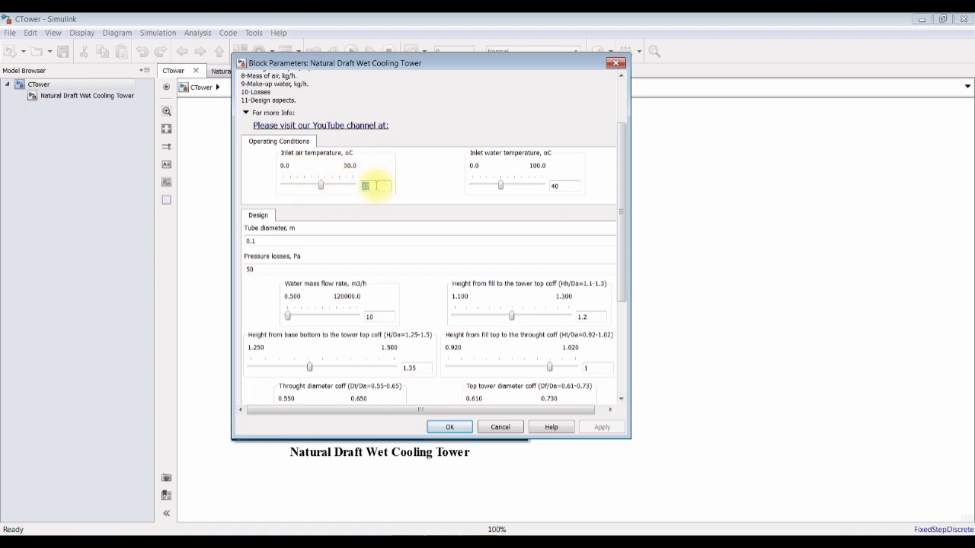
type("2")
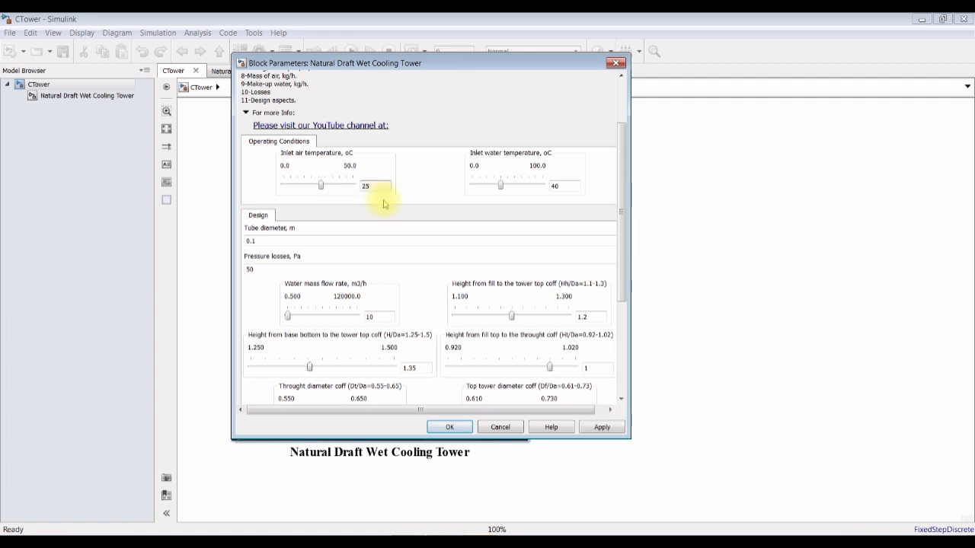
type("5")
left_click(564, 186)
double_click(565, 187)
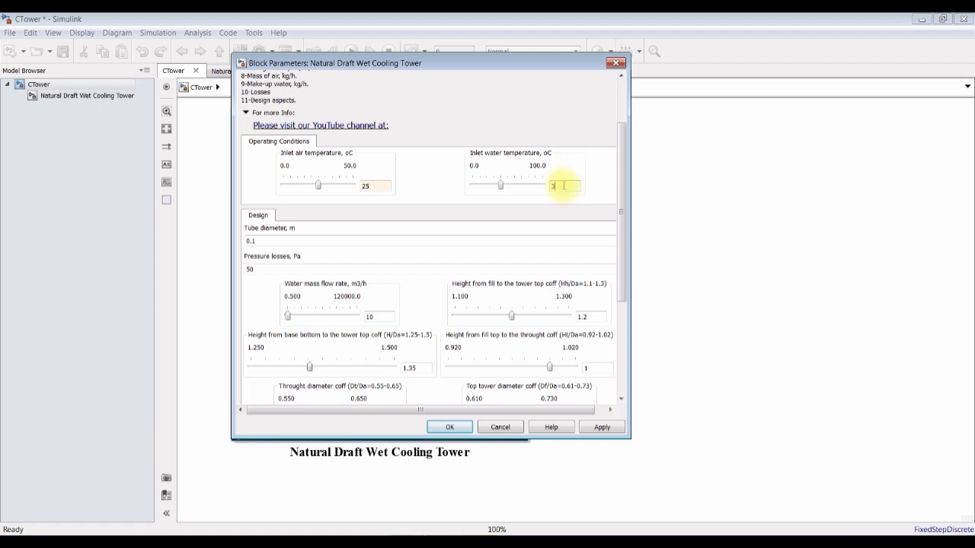
key("Tab")
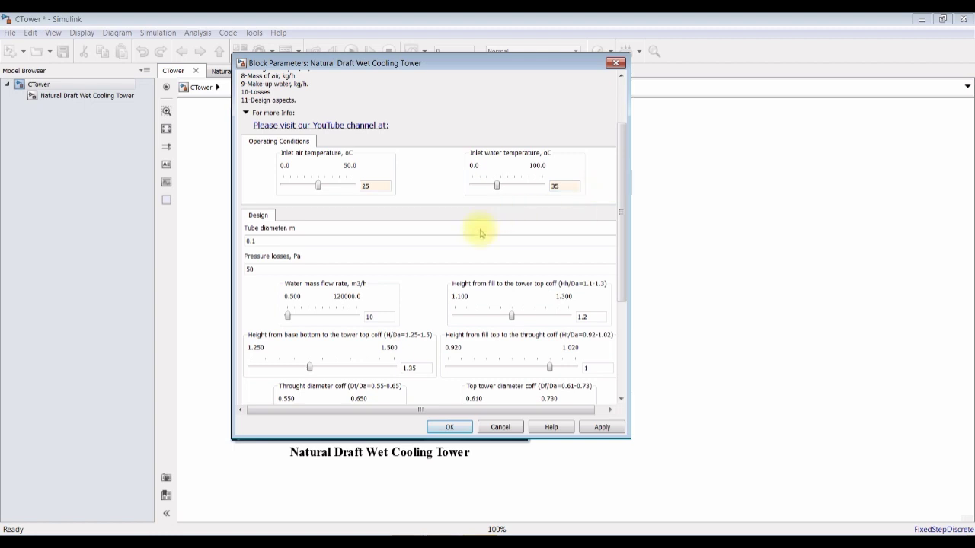
- Review tube diameter, pressure losses, water flow and coefficient fields, then accept the parameters
double_click(282, 240)
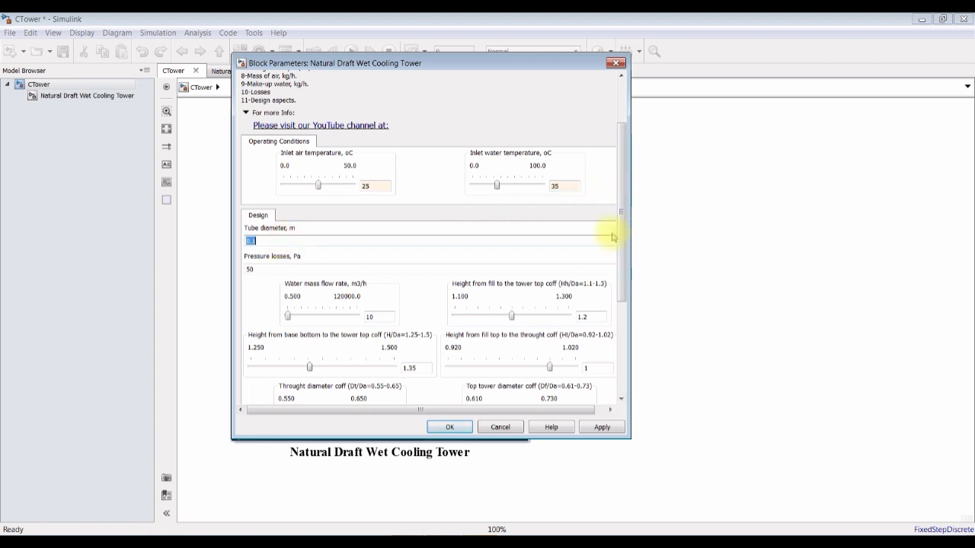
left_click_drag(624, 243, 624, 277)
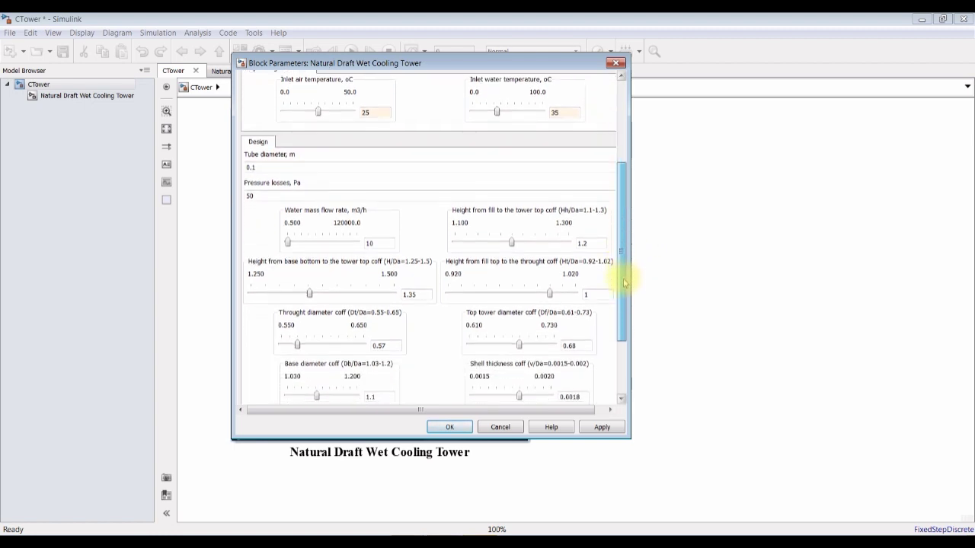
double_click(250, 195)
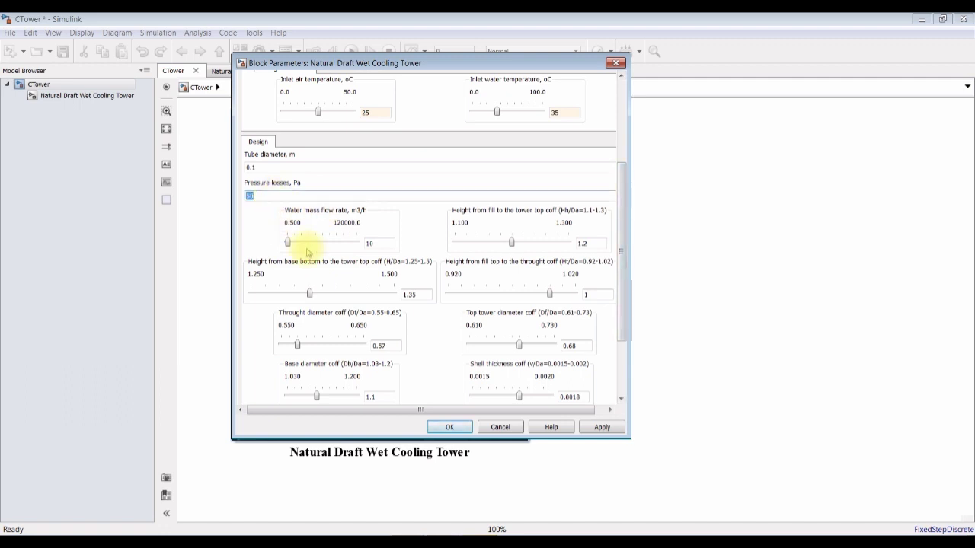
double_click(376, 244)
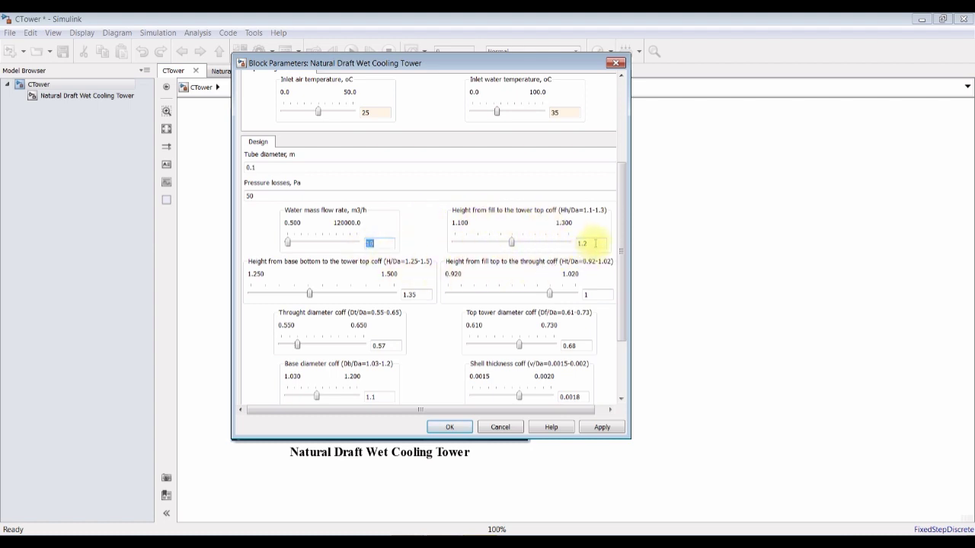
left_click_drag(625, 255, 625, 283)
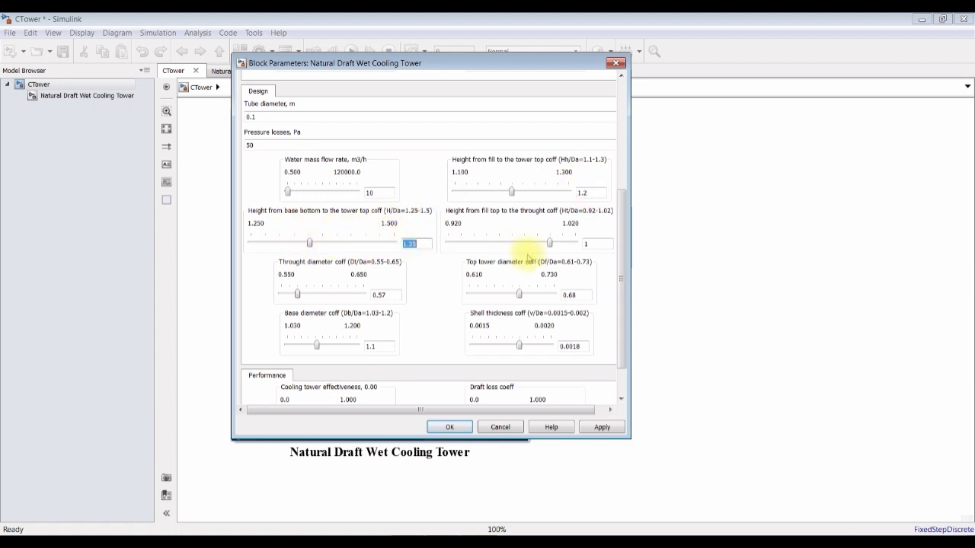
double_click(586, 244)
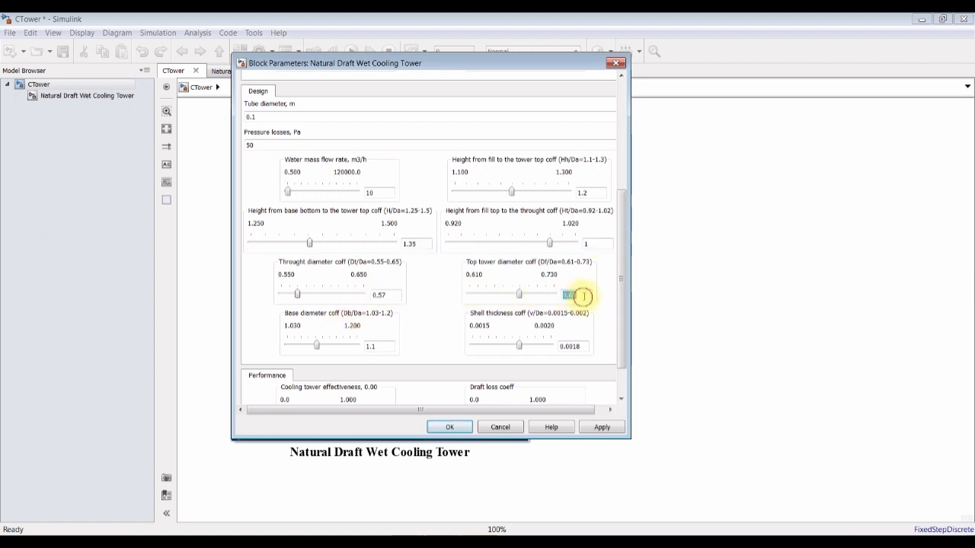
double_click(570, 347)
double_click(371, 346)
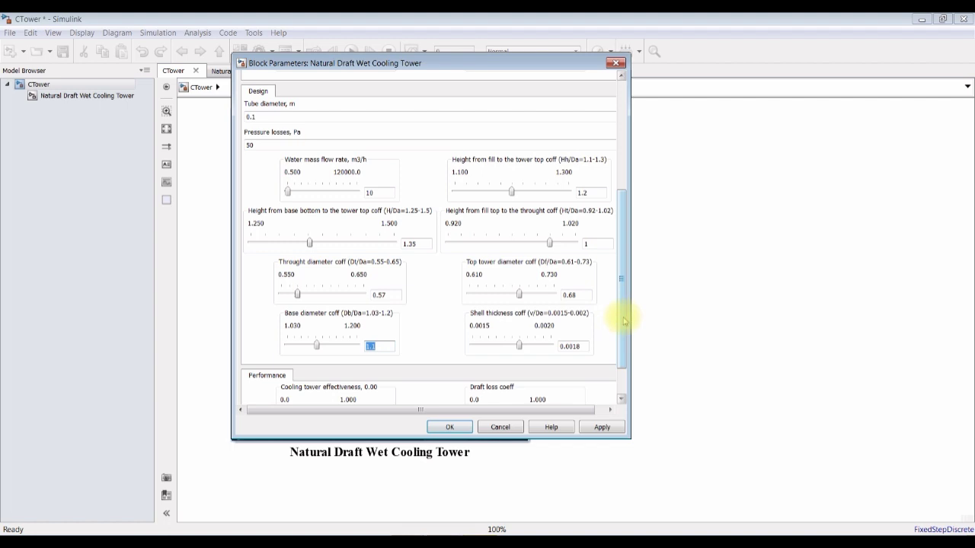
left_click_drag(623, 321, 625, 372)
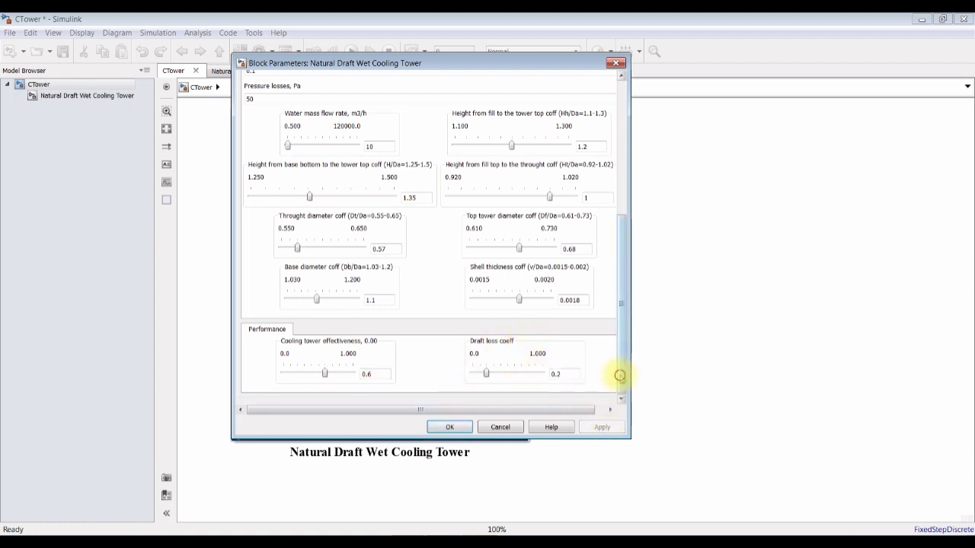
left_click_drag(620, 375, 621, 349)
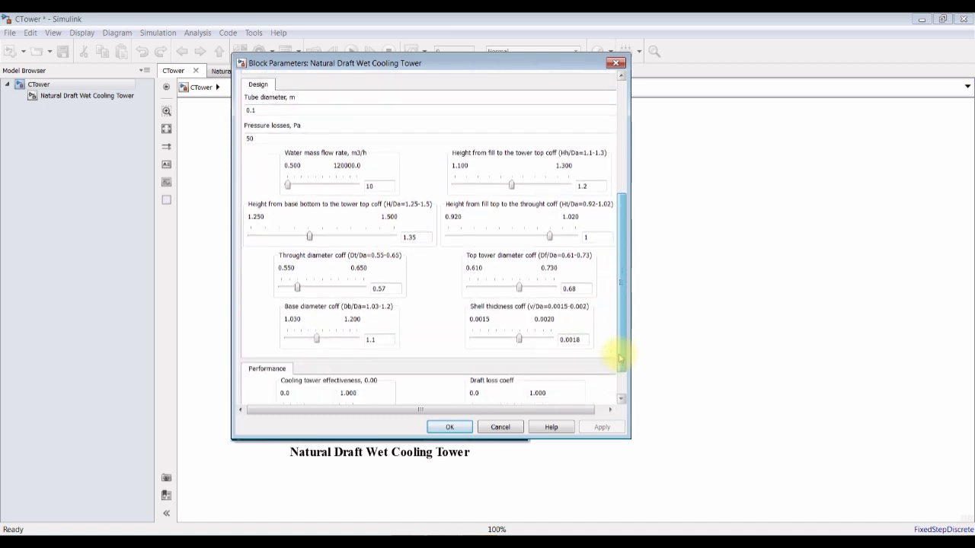
left_click(451, 427)
- Open the Natural Draft Wet Cooling Tower subsystem and run the simulation
left_click(96, 98)
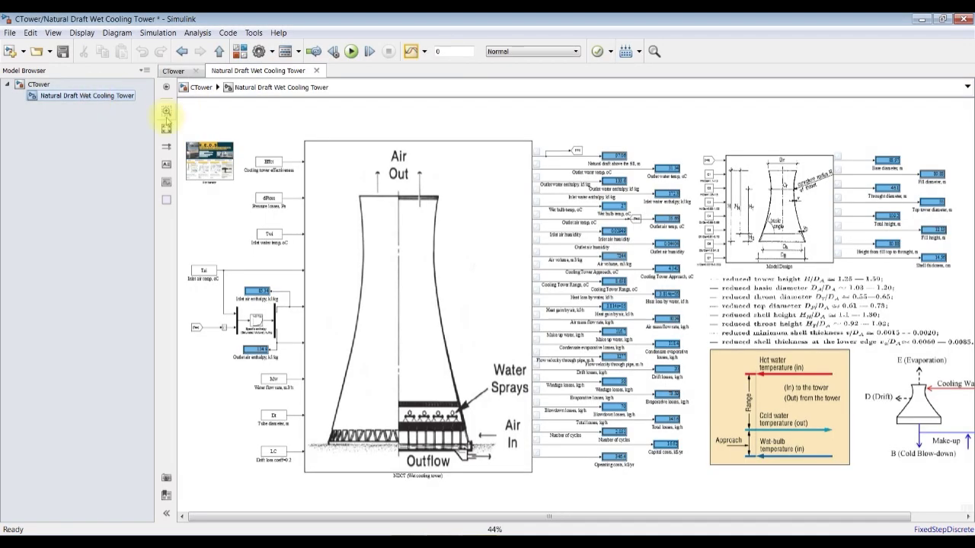
scroll(681, 141, "up", 1)
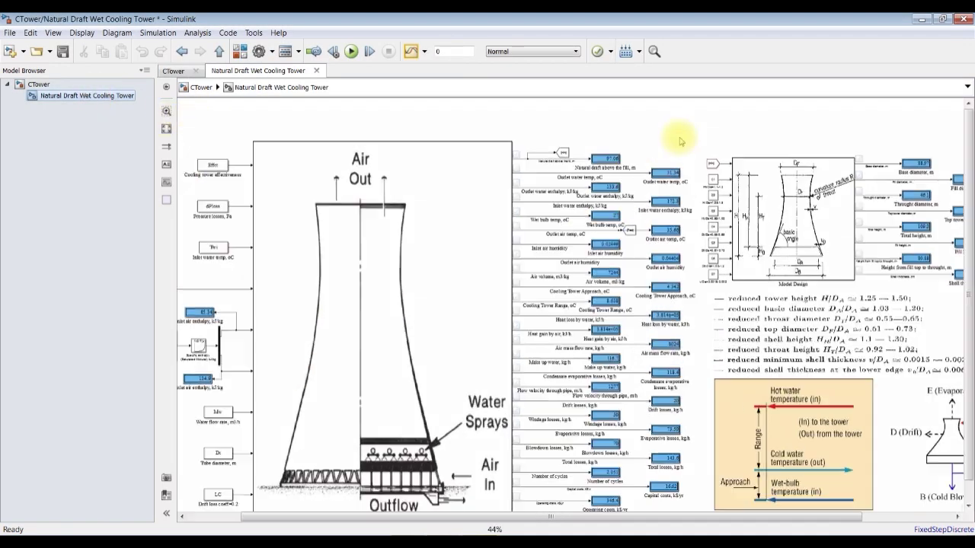
scroll(681, 141, "up", 3)
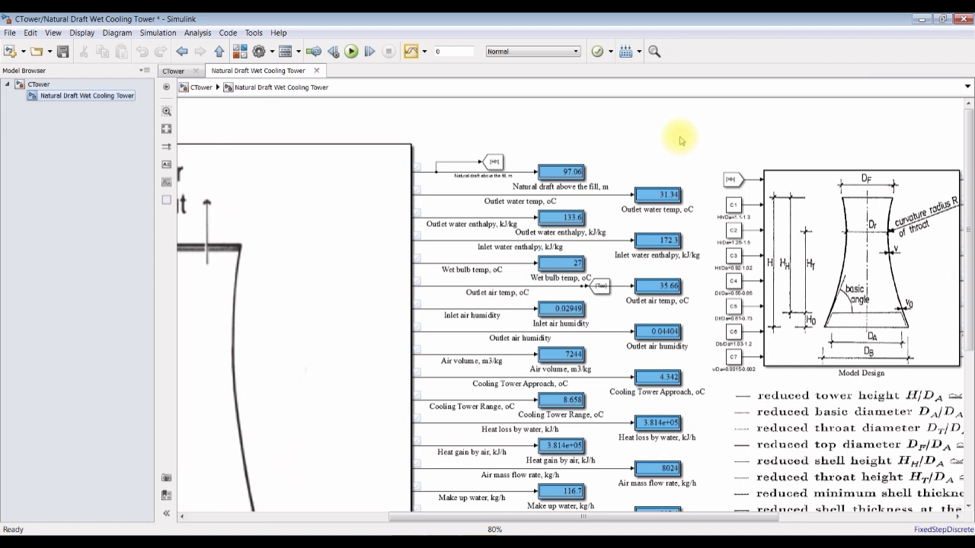
left_click(351, 51)
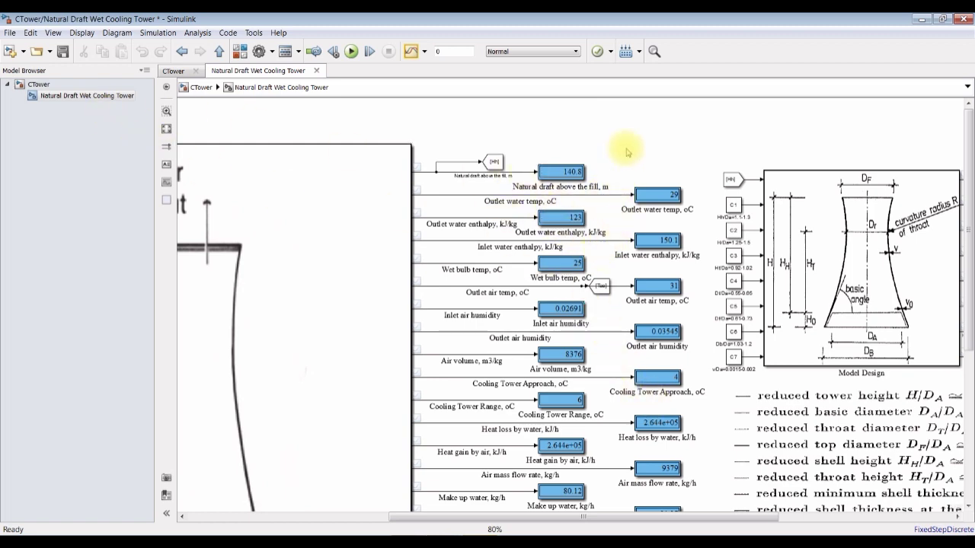
scroll(625, 148, "up", 2)
left_click_drag(965, 188, 966, 199)
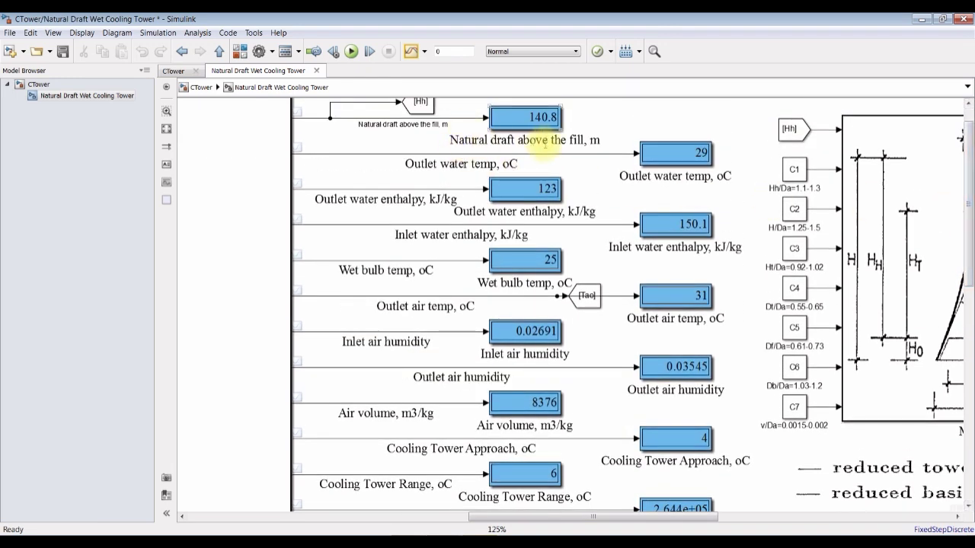
- Pan across the dimension displays (129 m base diameter, 158.4 m height), then return to top-level CTower
left_click_drag(612, 521, 732, 518)
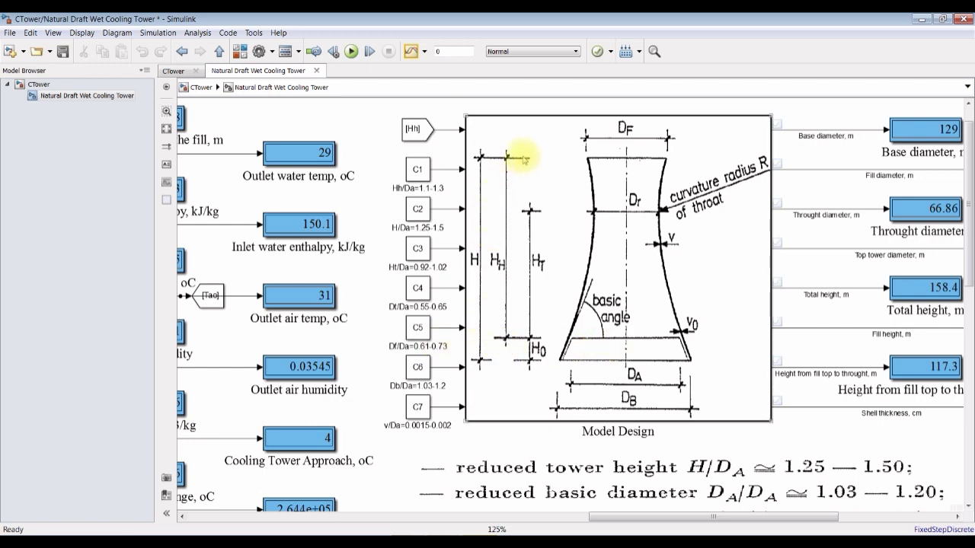
scroll(497, 263, "up", 2)
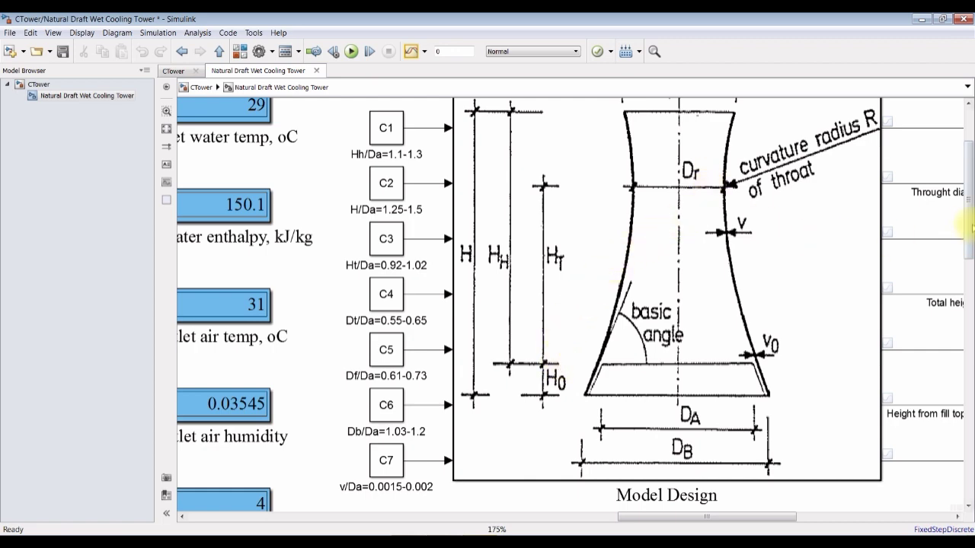
scroll(967, 225, "up", 3)
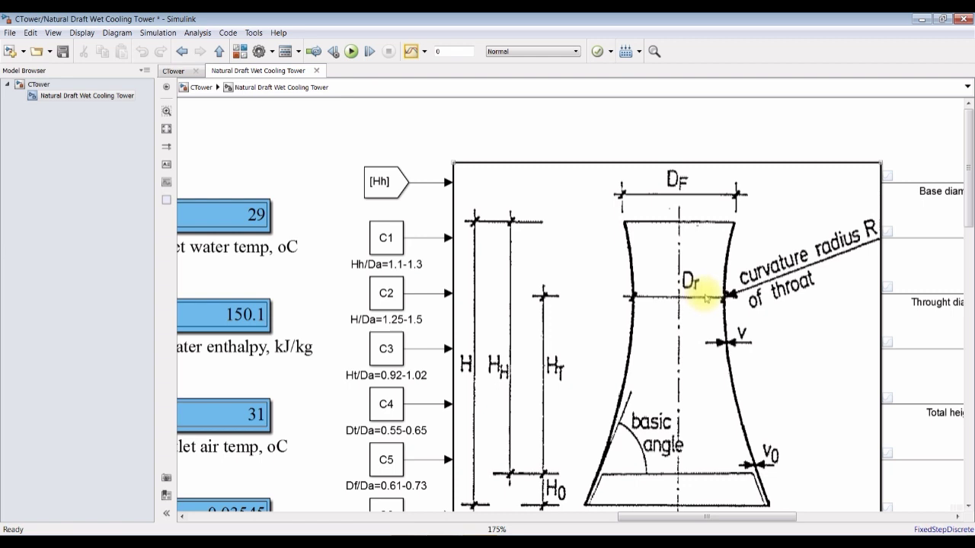
scroll(970, 195, "down", 5)
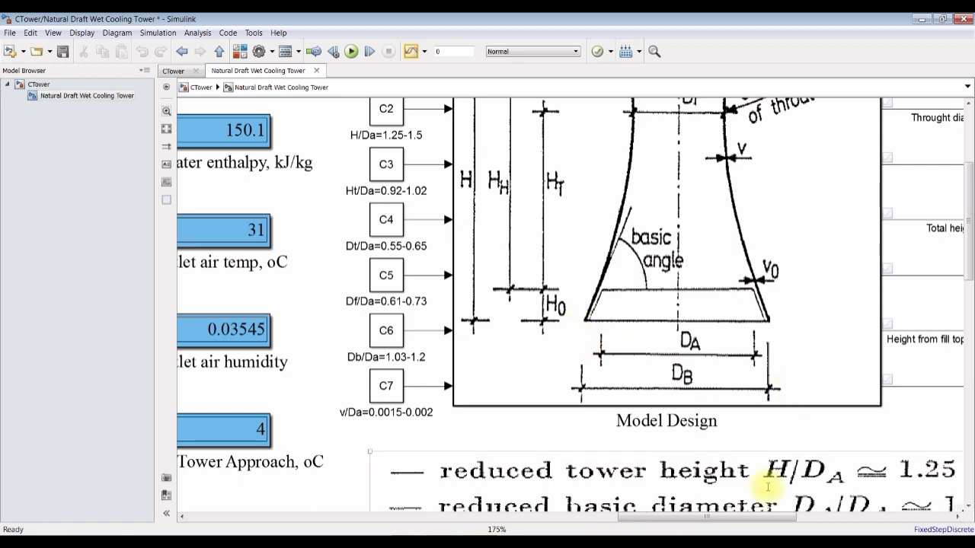
scroll(608, 174, "down", 2)
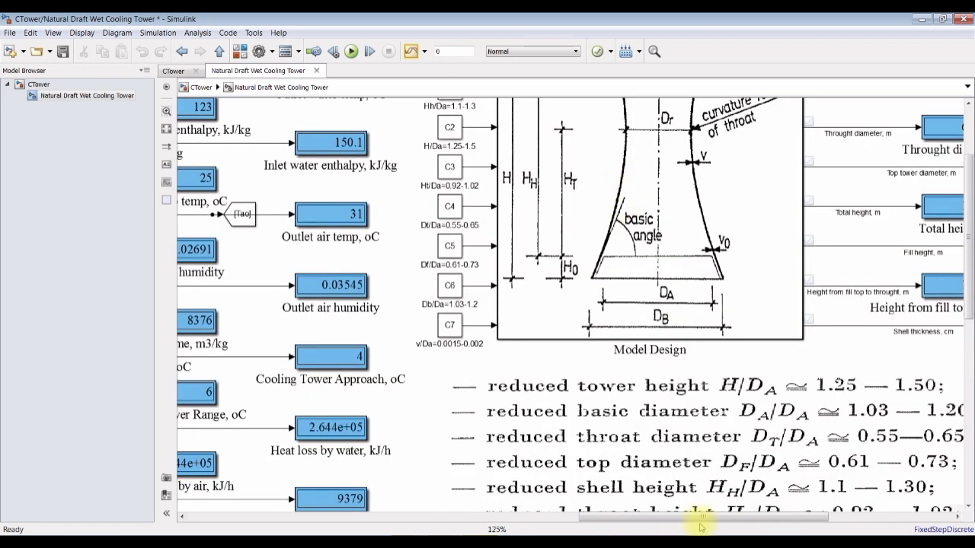
left_click_drag(712, 518, 819, 518)
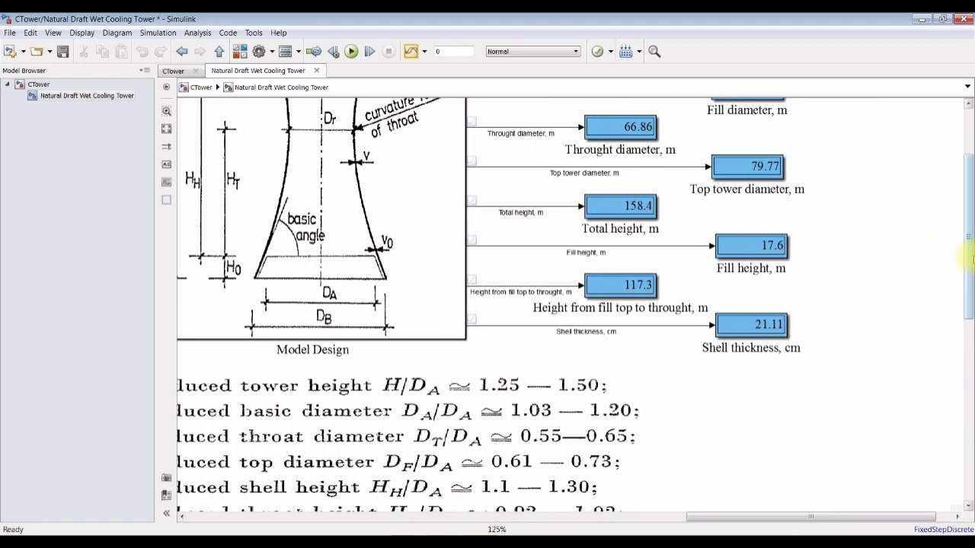
scroll(972, 259, "up", 3)
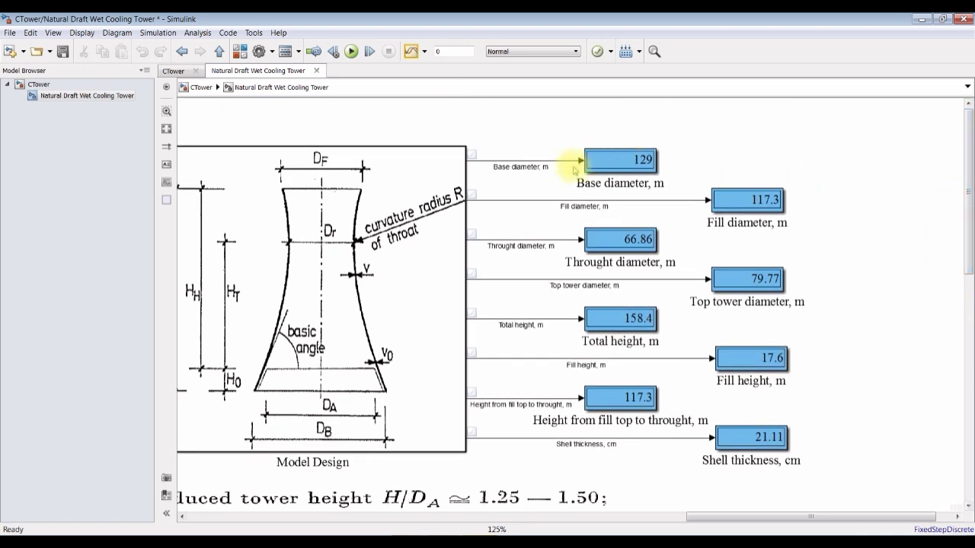
scroll(729, 148, "up", 2)
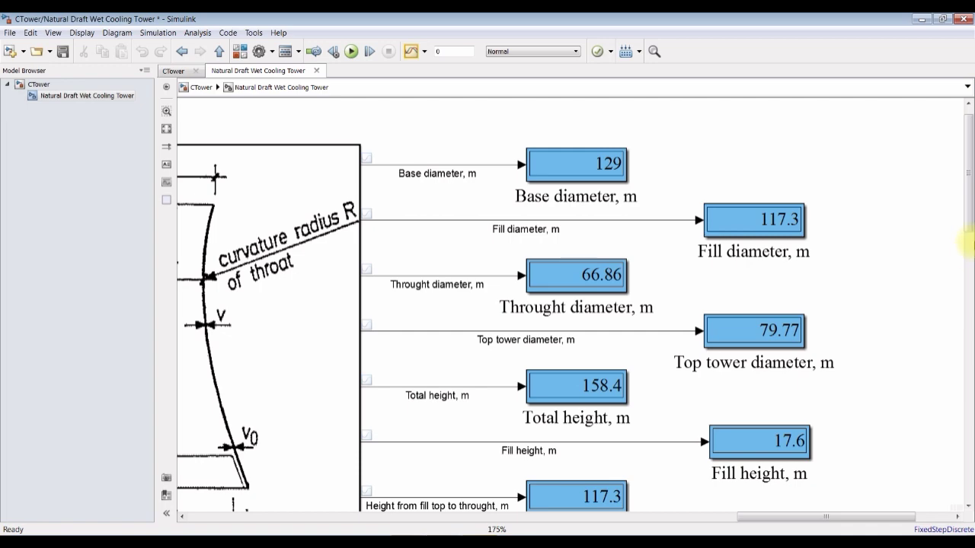
left_click_drag(785, 518, 532, 518)
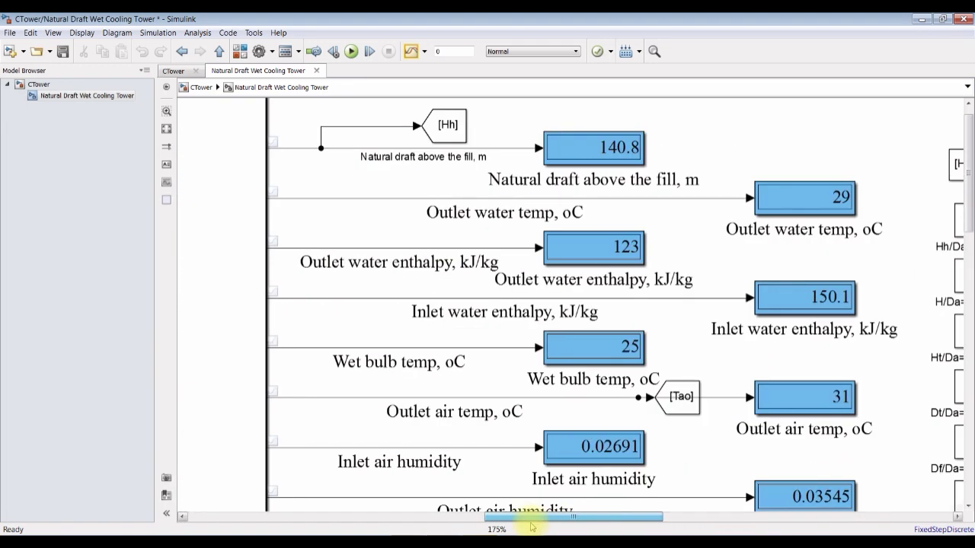
left_click(50, 82)
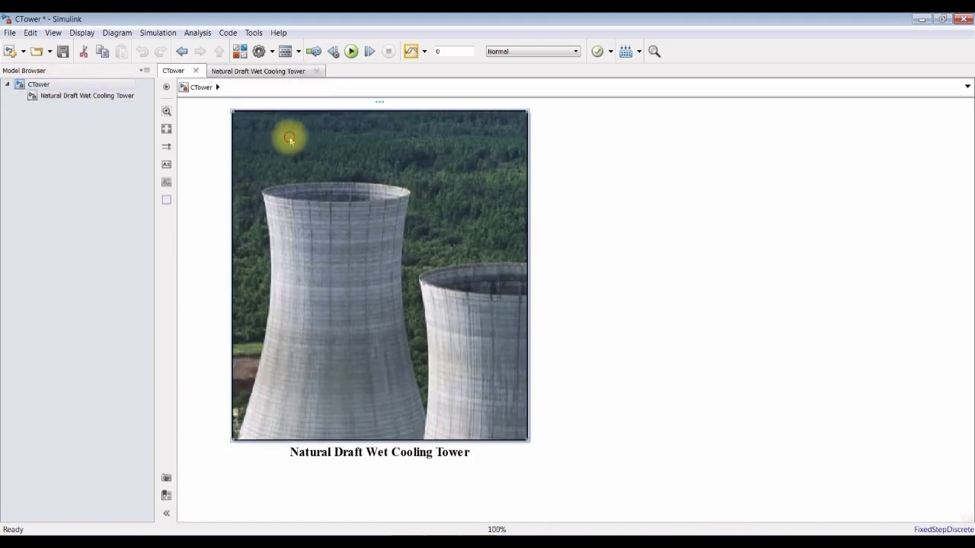
- Reopen the cooling tower parameters to enter inlet air 27.5 °C and inlet water 40 °C
double_click(290, 141)
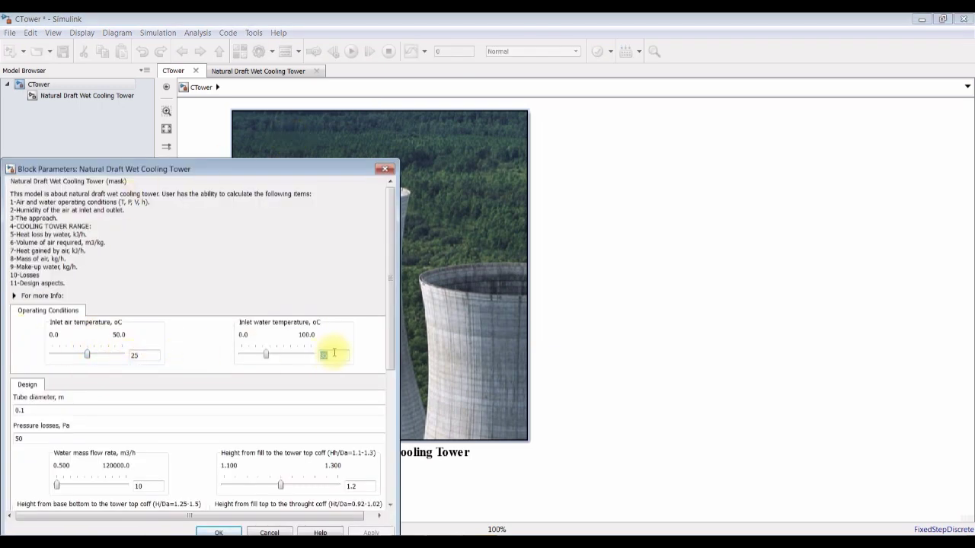
left_click(139, 353)
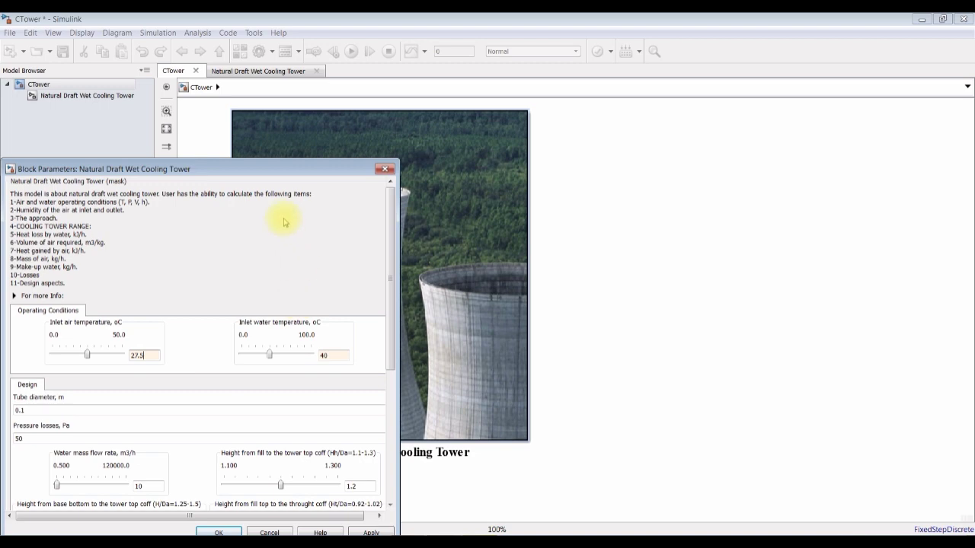
left_click_drag(274, 175, 615, 80)
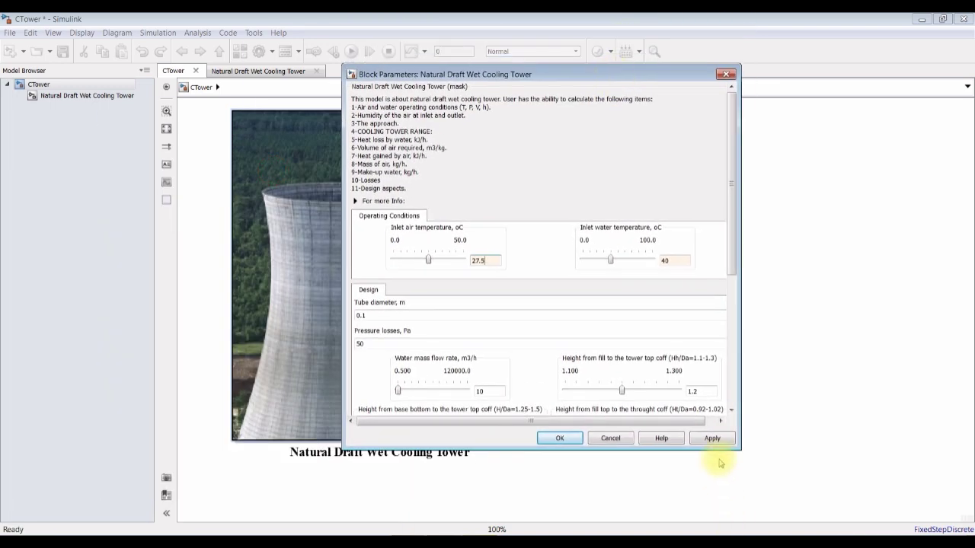
- Apply the new temperatures and rerun the Natural Draft Wet Cooling Tower subsystem
left_click(560, 438)
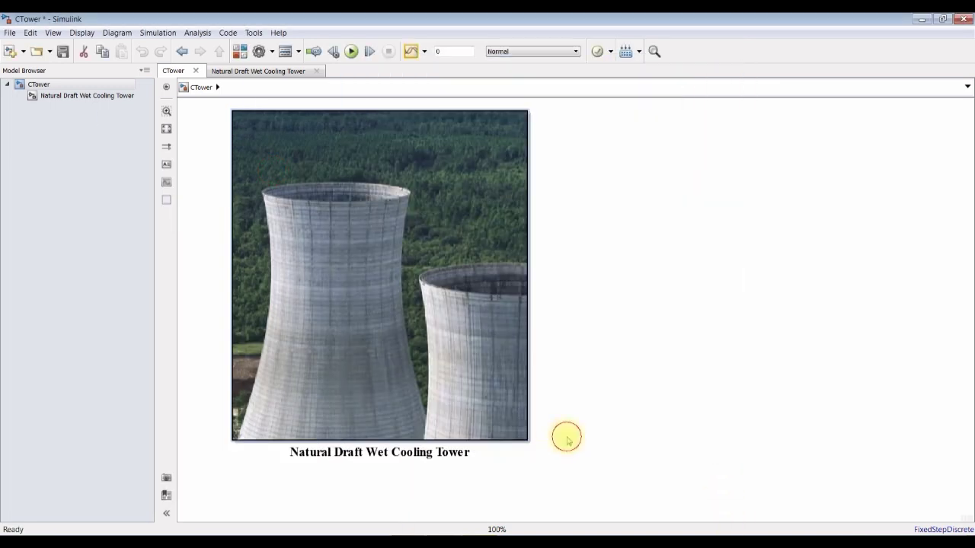
left_click(108, 98)
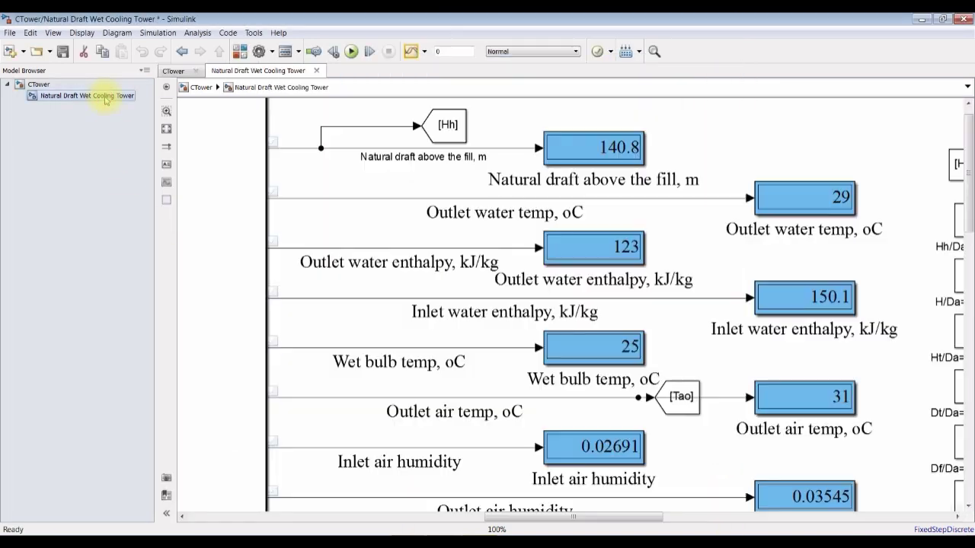
left_click(352, 52)
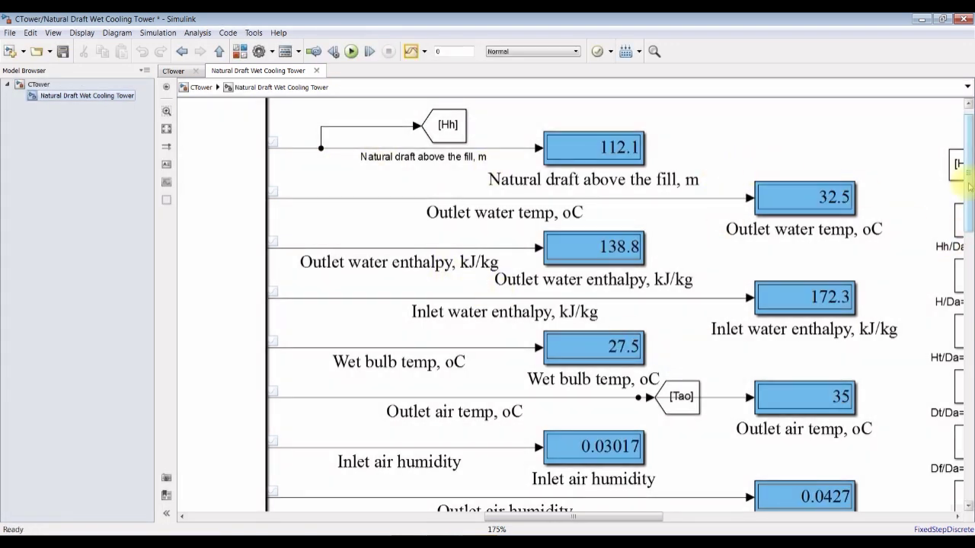
left_click_drag(969, 187, 970, 173)
scroll(407, 218, "down", 2)
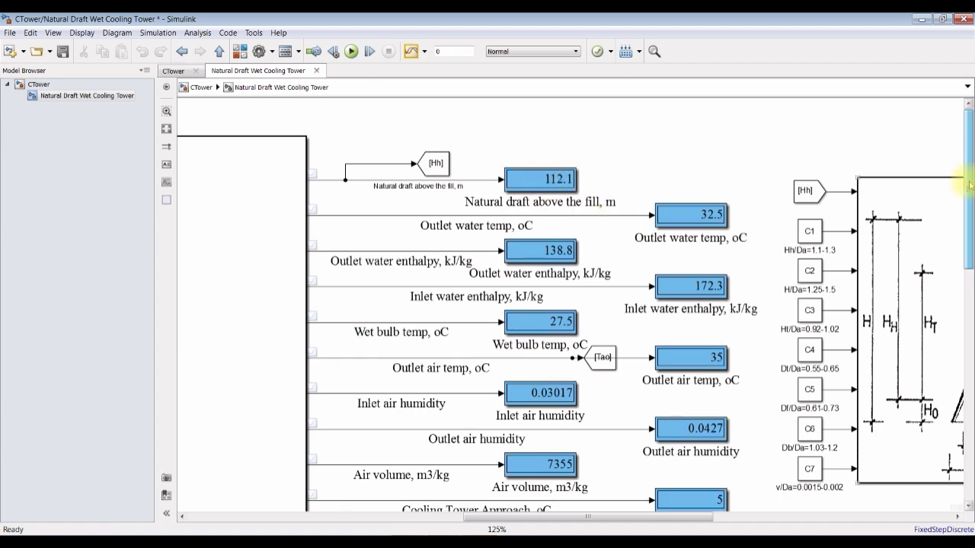
scroll(970, 177, "down", 1)
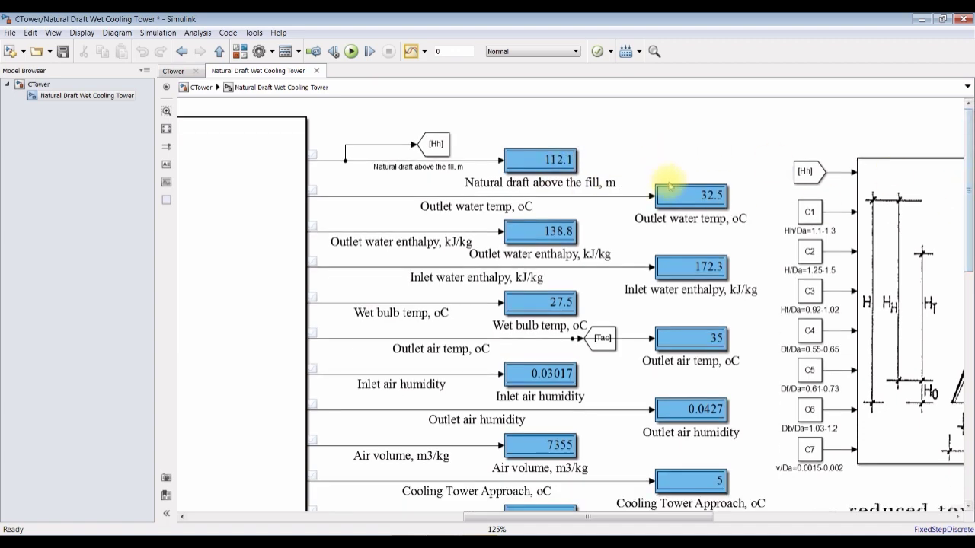
scroll(711, 170, "up", 3)
- Check updated results: outlet water 32.5 °C, enthalpies 138.8 and 172.3, wet bulb 27.5 °C
left_click(729, 203)
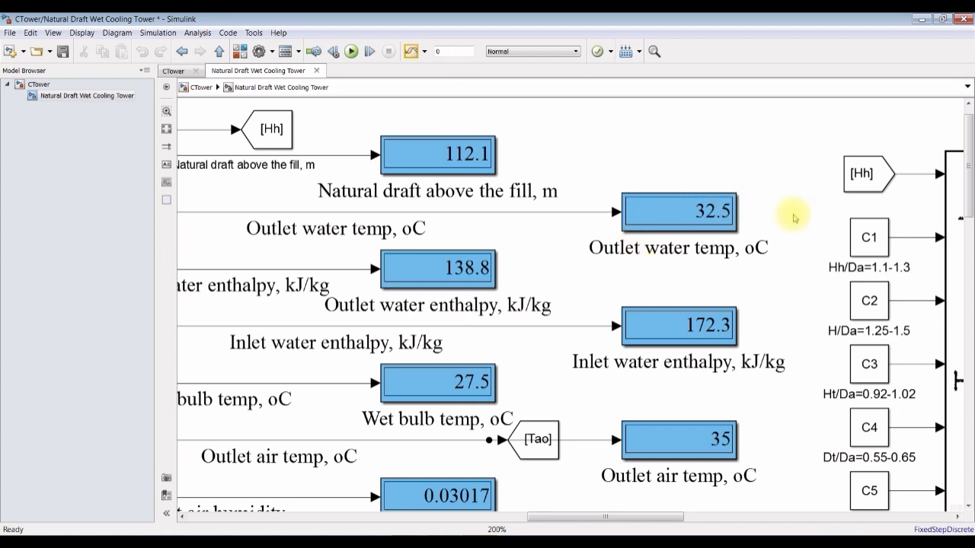
scroll(487, 282, "down", 1)
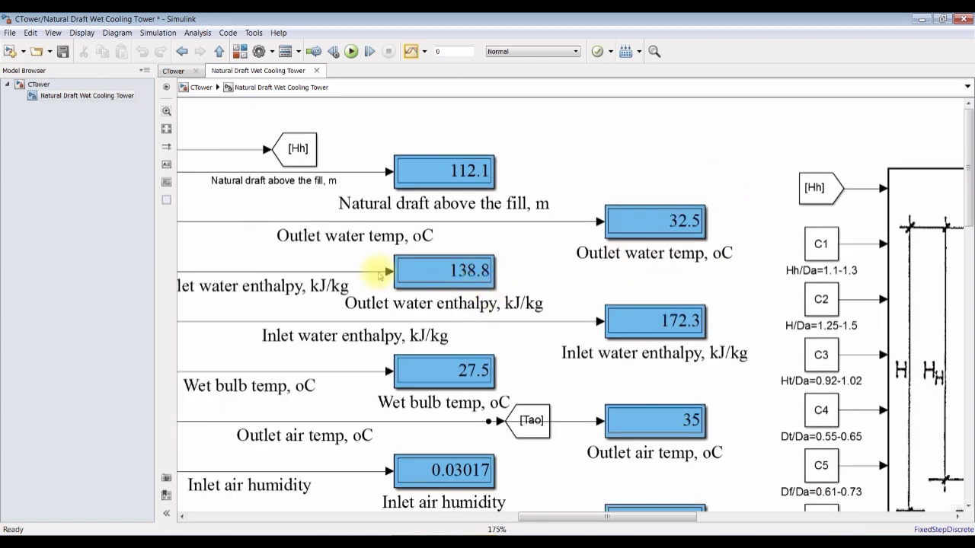
left_click(408, 275)
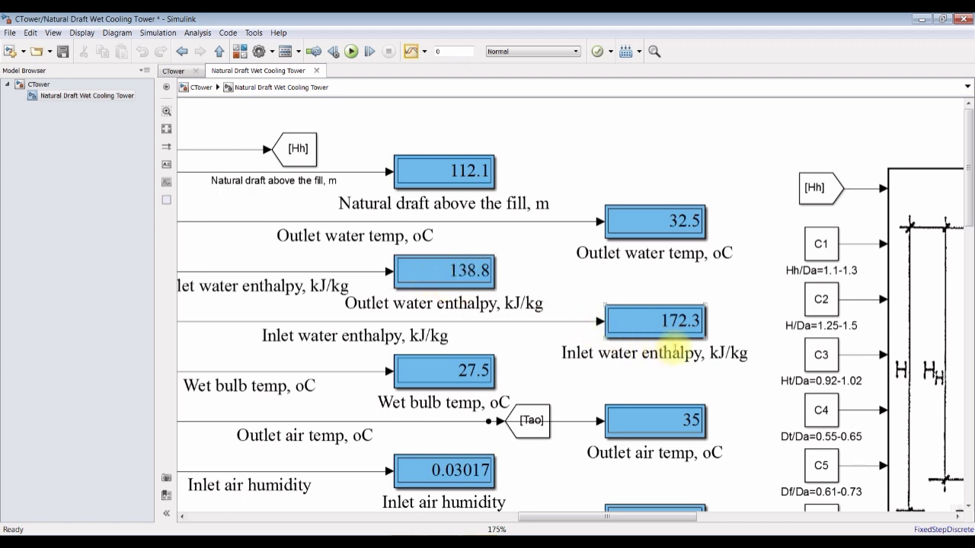
left_click(626, 335)
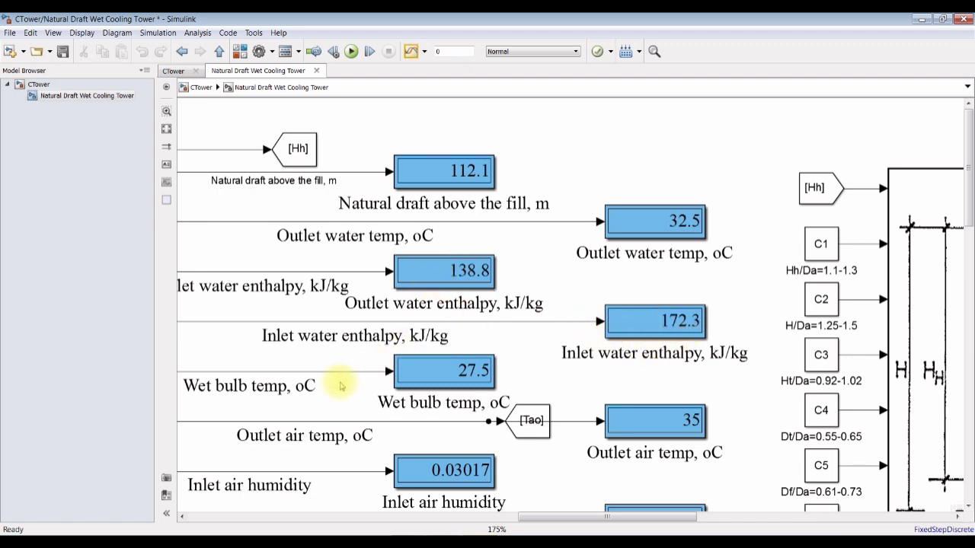
scroll(415, 382, "down", 1)
left_click(420, 379)
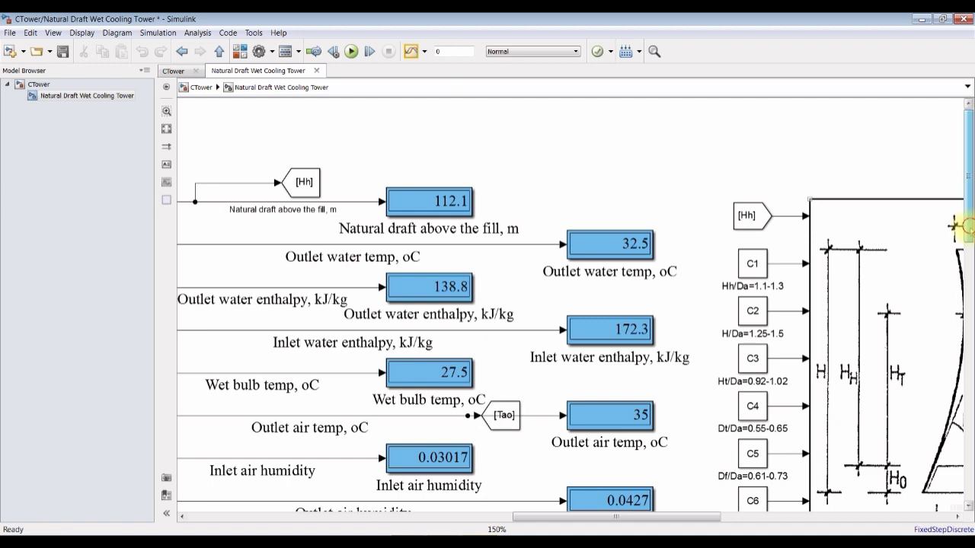
left_click_drag(968, 226, 970, 289)
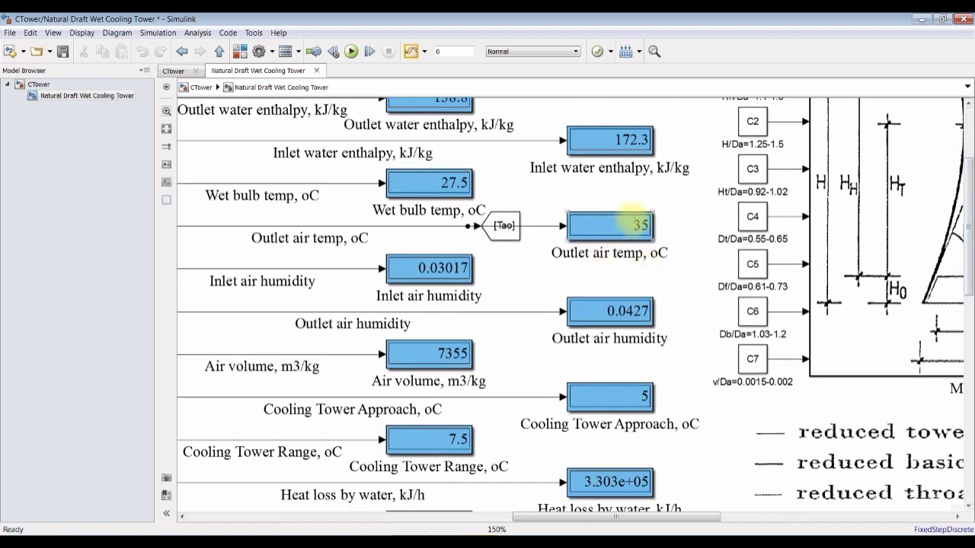
scroll(635, 224, "up", 2)
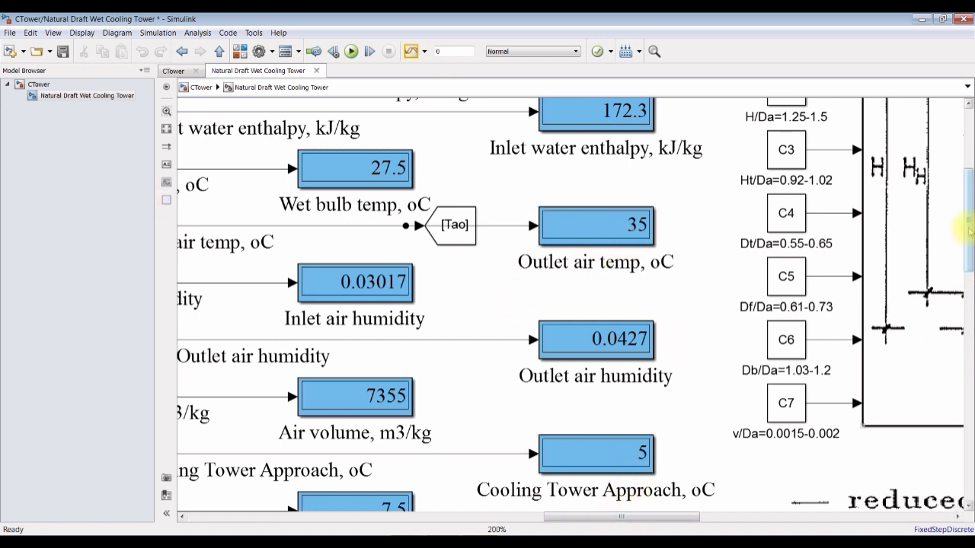
scroll(960, 225, "down", 1)
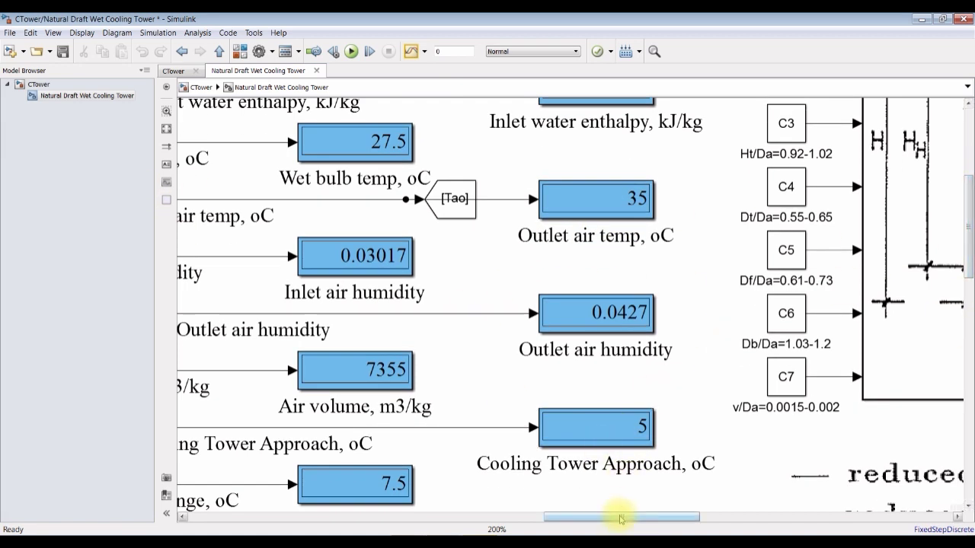
left_click_drag(621, 519, 579, 518)
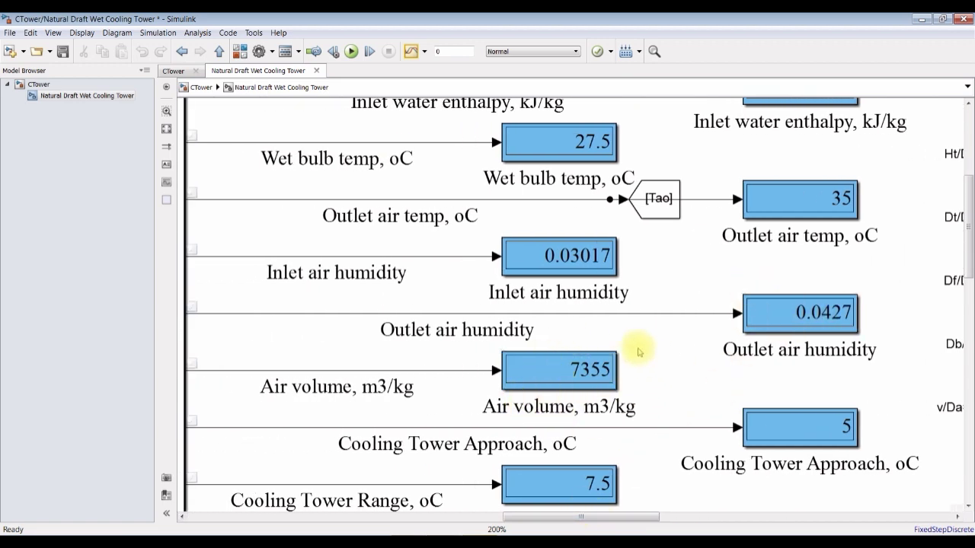
left_click_drag(969, 239, 969, 288)
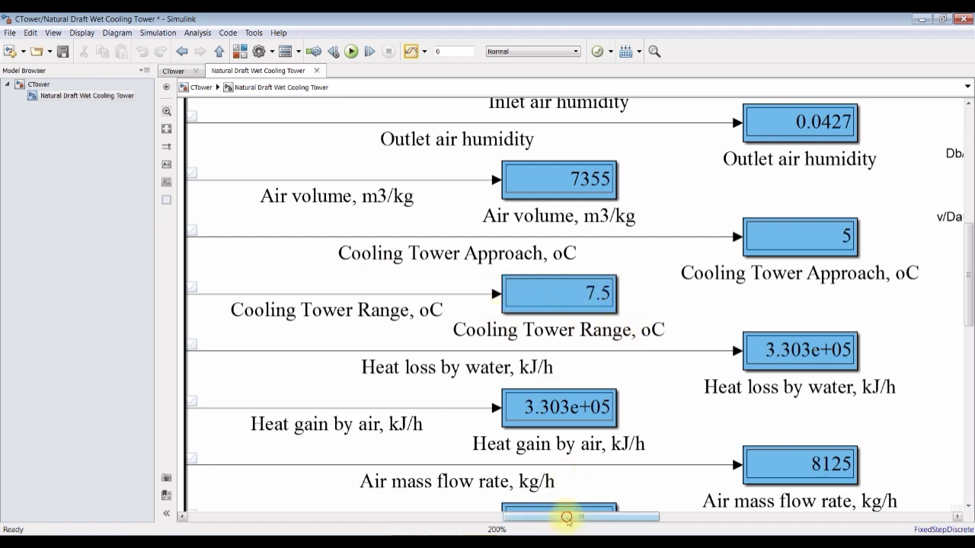
left_click_drag(567, 517, 272, 517)
scroll(366, 309, "down", 2)
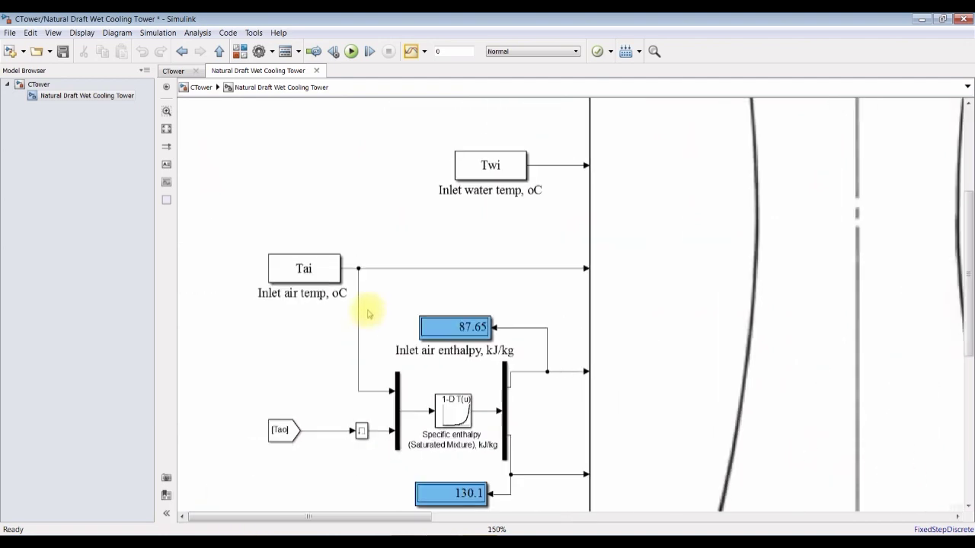
scroll(368, 313, "down", 2)
scroll(528, 500, "down", 1)
left_click_drag(509, 518, 763, 518)
left_click_drag(962, 240, 972, 323)
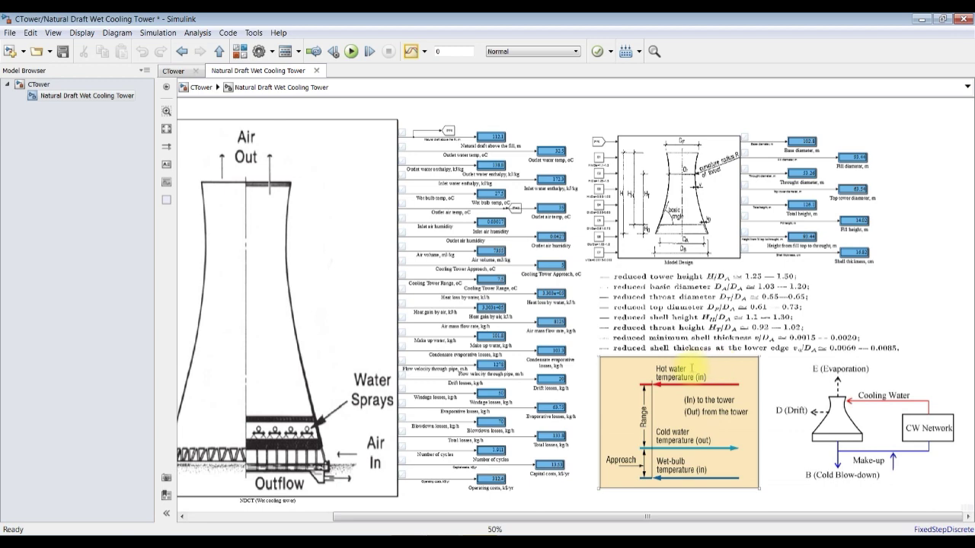
scroll(695, 444, "up", 3)
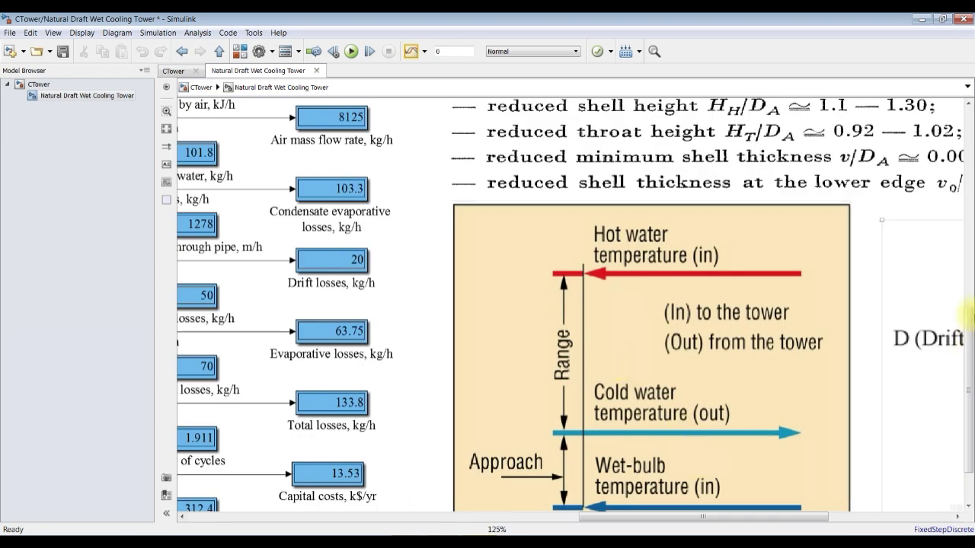
left_click_drag(969, 342, 970, 360)
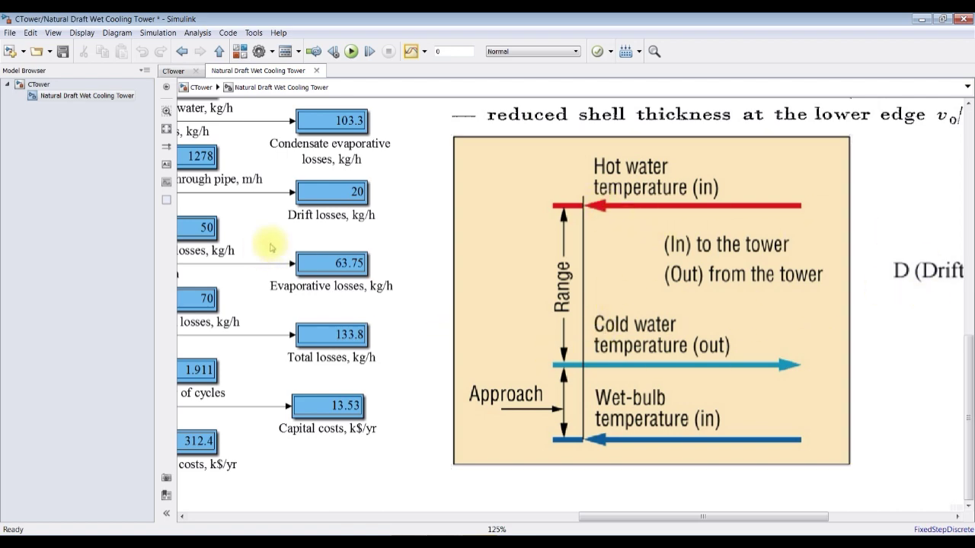
mouse_move(739, 516)
left_mouse_down()
mouse_move(623, 527)
mouse_move(740, 522)
left_mouse_up()
left_click_drag(969, 382, 969, 322)
scroll(686, 152, "up", 5)
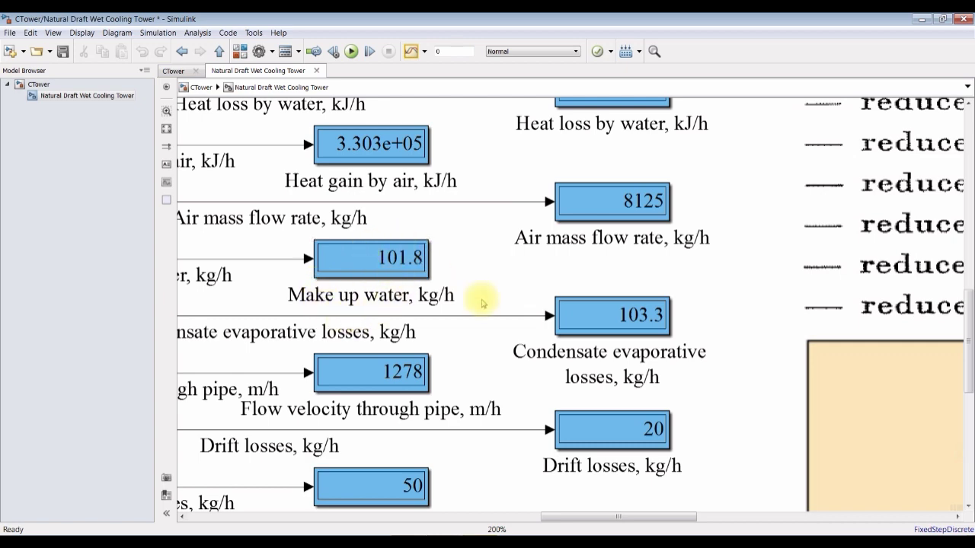
scroll(482, 303, "down", 1)
left_click_drag(608, 520, 566, 521)
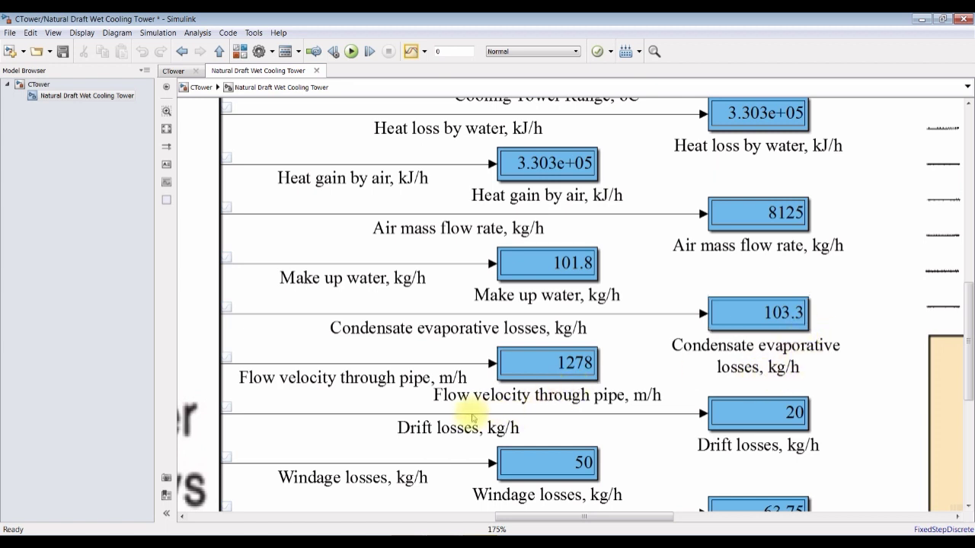
scroll(971, 324, "down", 5)
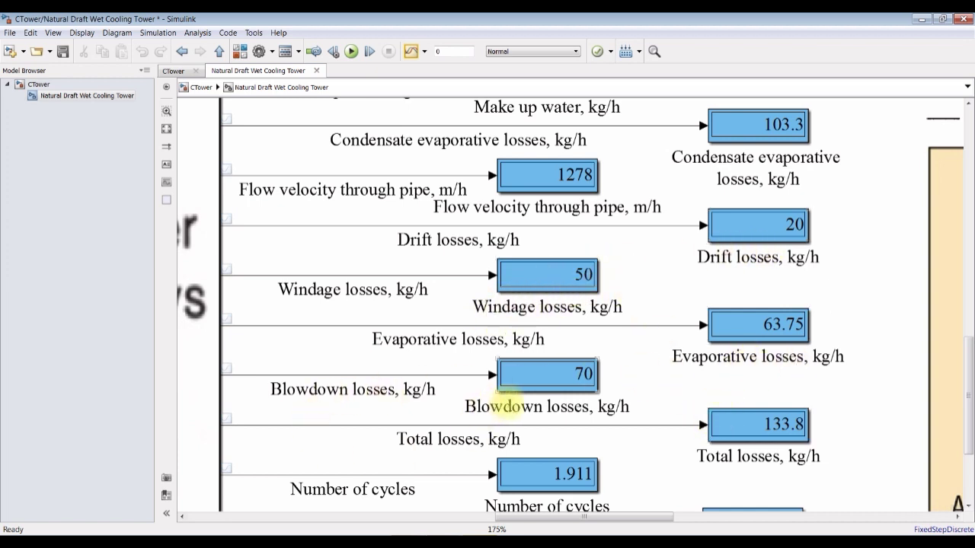
left_click_drag(970, 388, 969, 438)
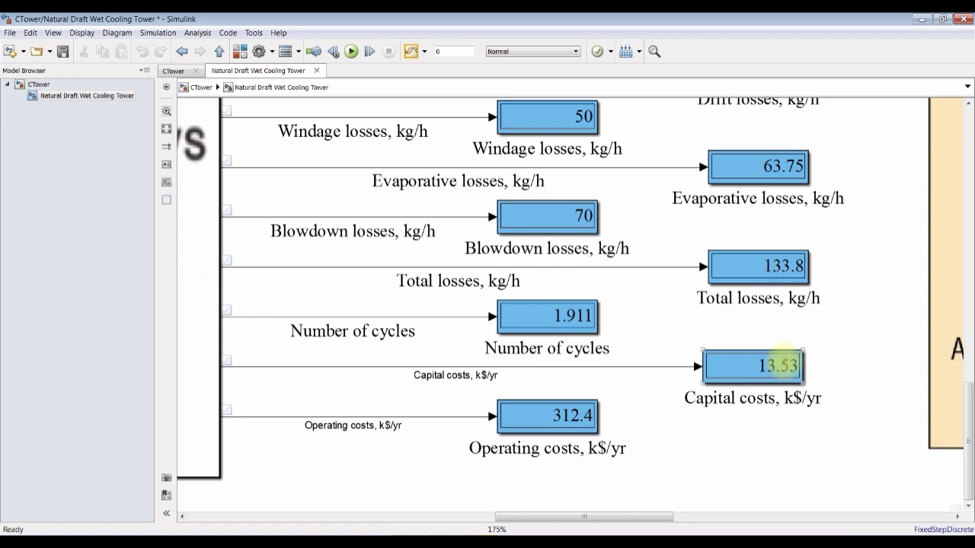
left_click_drag(969, 438, 967, 296)
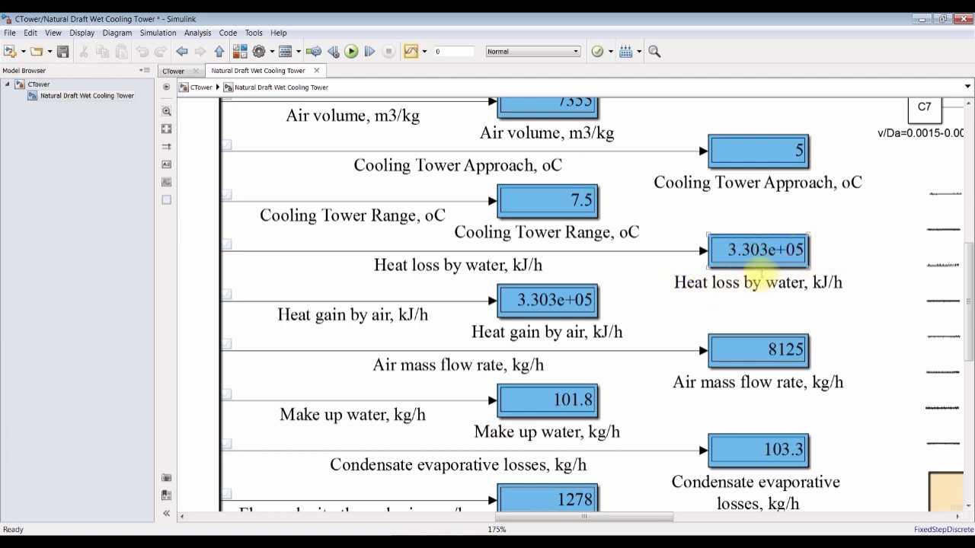
scroll(576, 298, "up", 1)
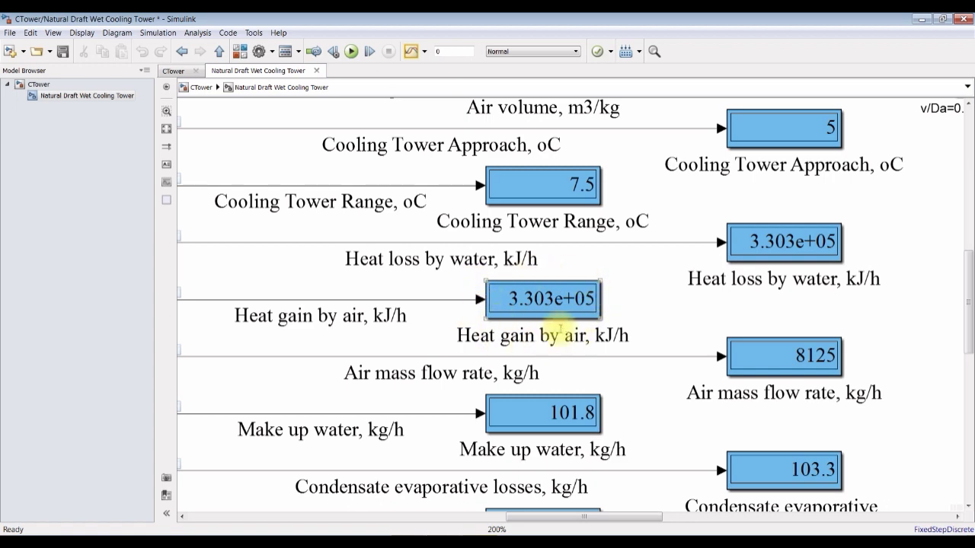
scroll(579, 293, "down", 1)
scroll(576, 294, "down", 1)
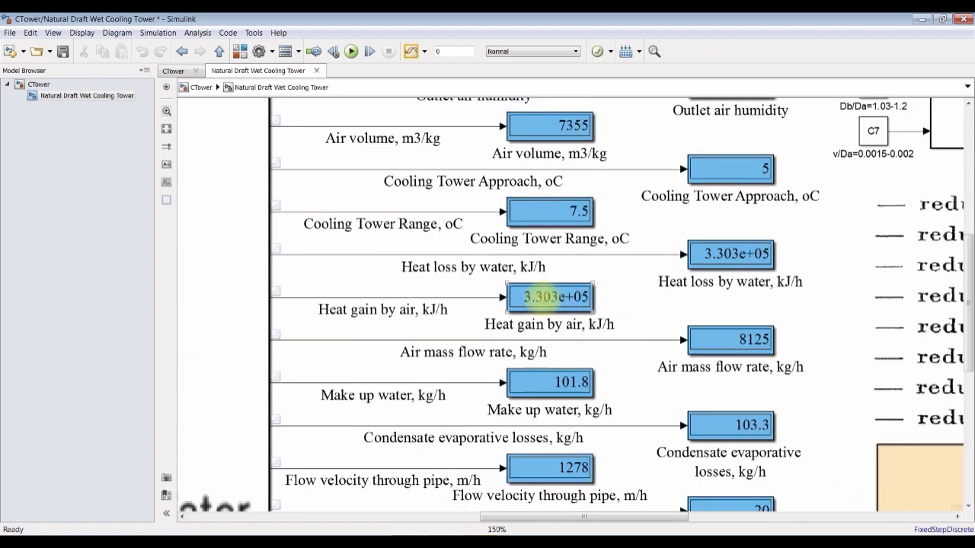
scroll(440, 298, "down", 1)
scroll(547, 460, "down", 3)
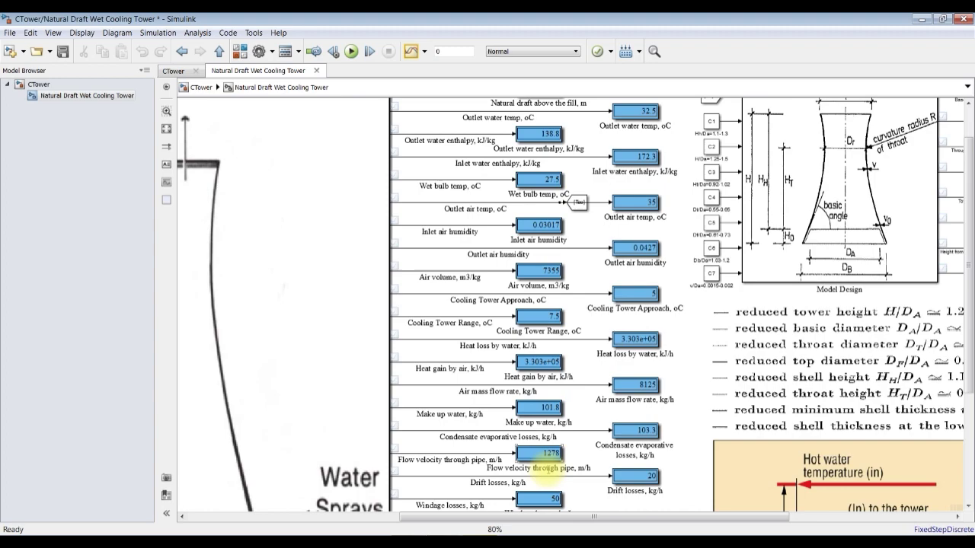
left_click_drag(628, 517, 651, 517)
scroll(846, 196, "up", 4)
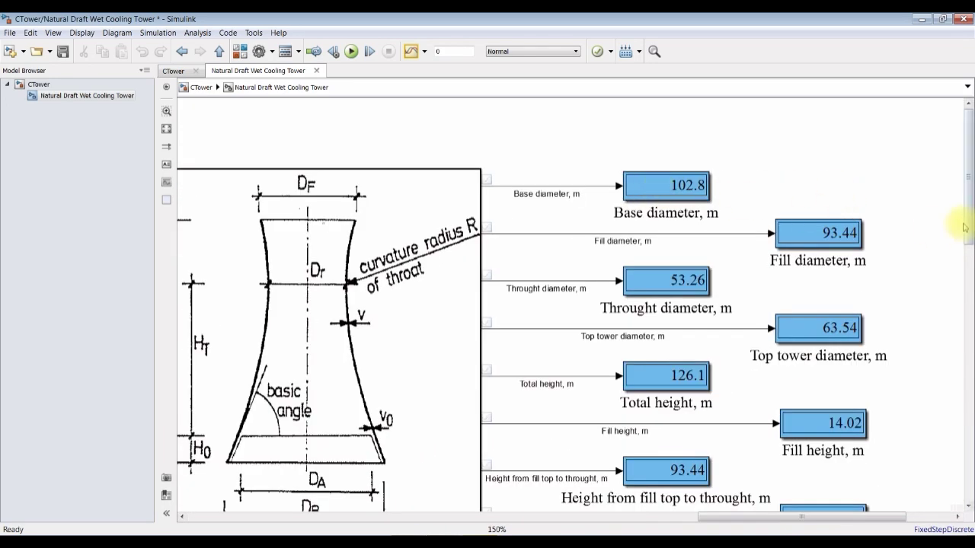
scroll(967, 222, "right", 2)
left_click_drag(964, 255, 969, 259)
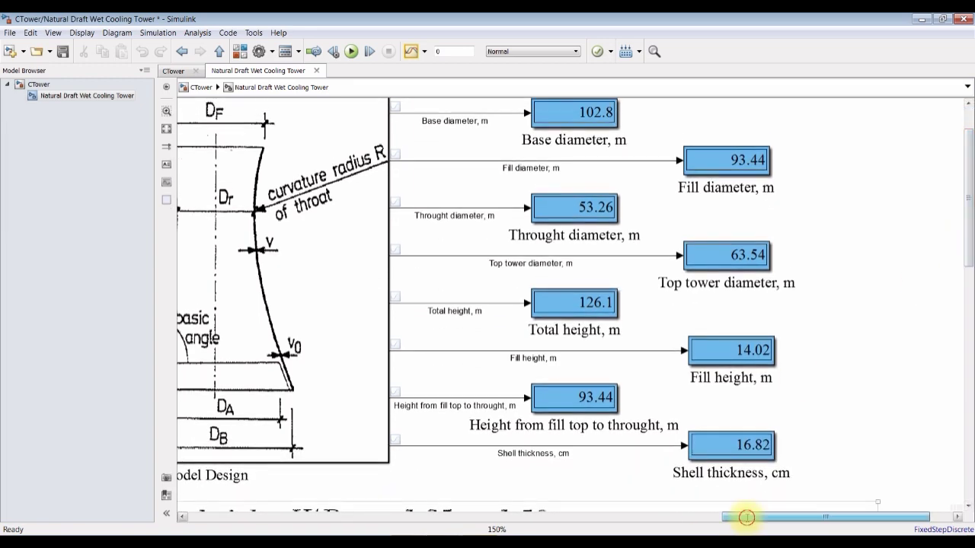
left_click_drag(747, 517, 718, 517)
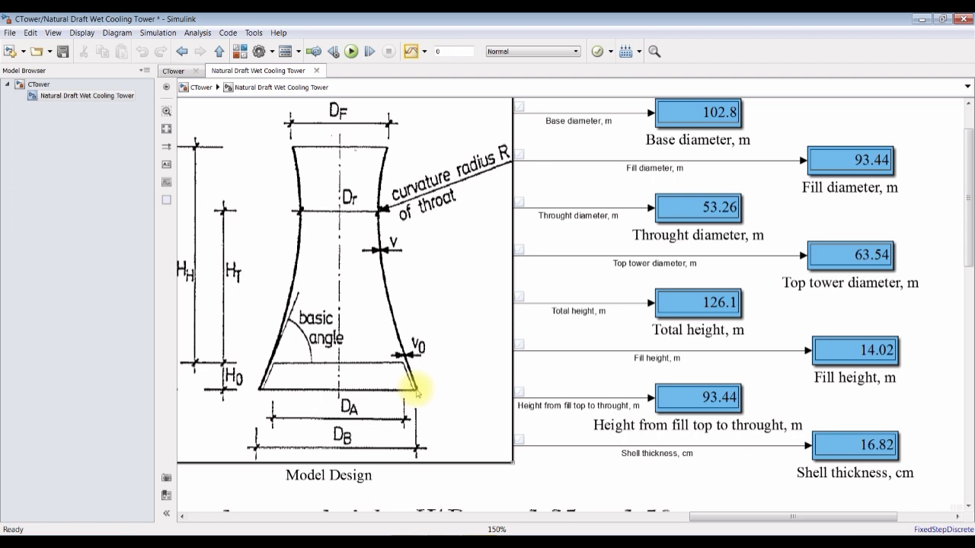
left_click(866, 190)
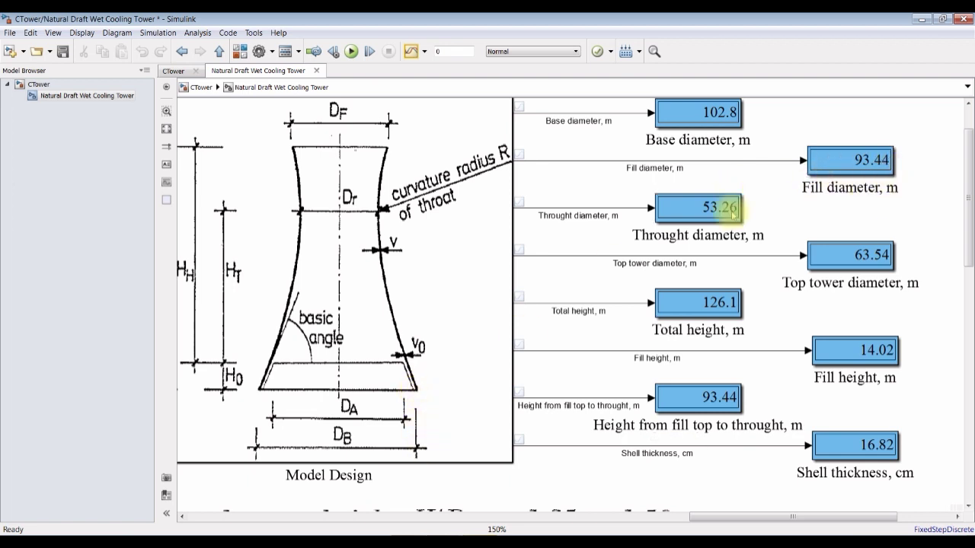
left_click(726, 179)
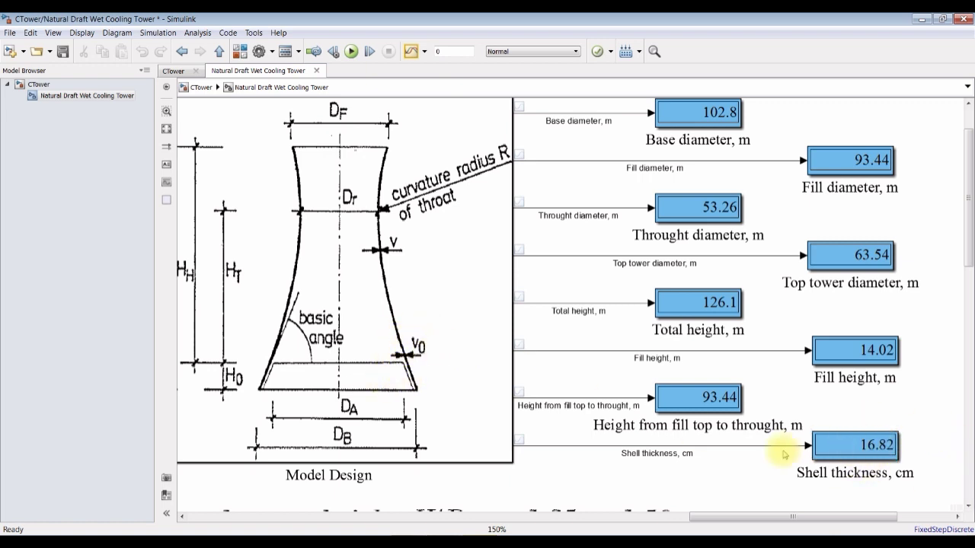
- Fit the model to view and open the cooling tower block's parameters from top-level CTower
left_click(166, 131)
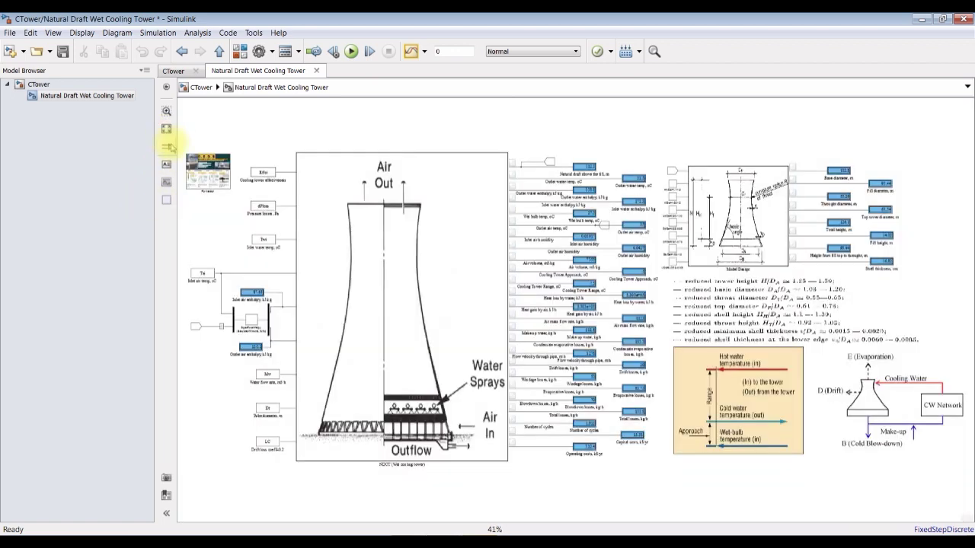
left_click(56, 84)
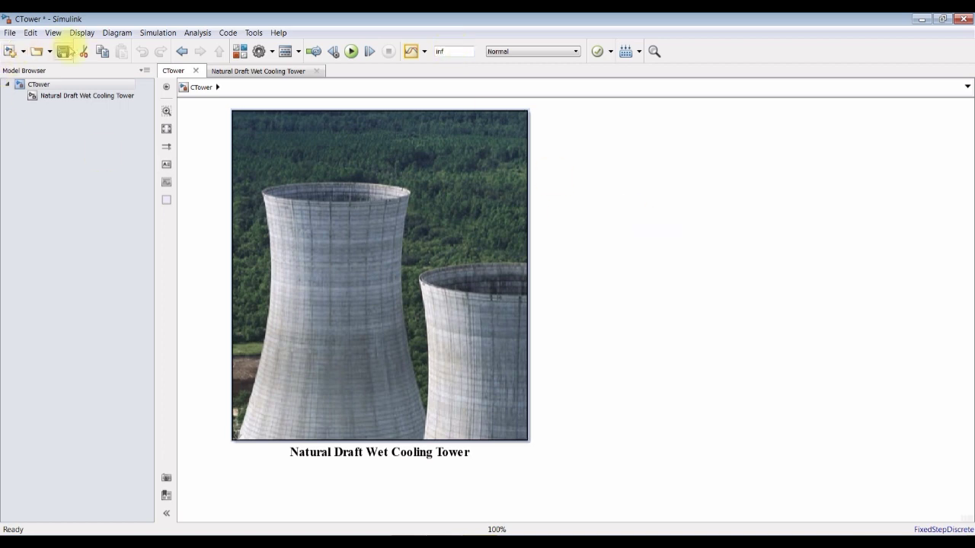
left_click(90, 98)
left_click(45, 83)
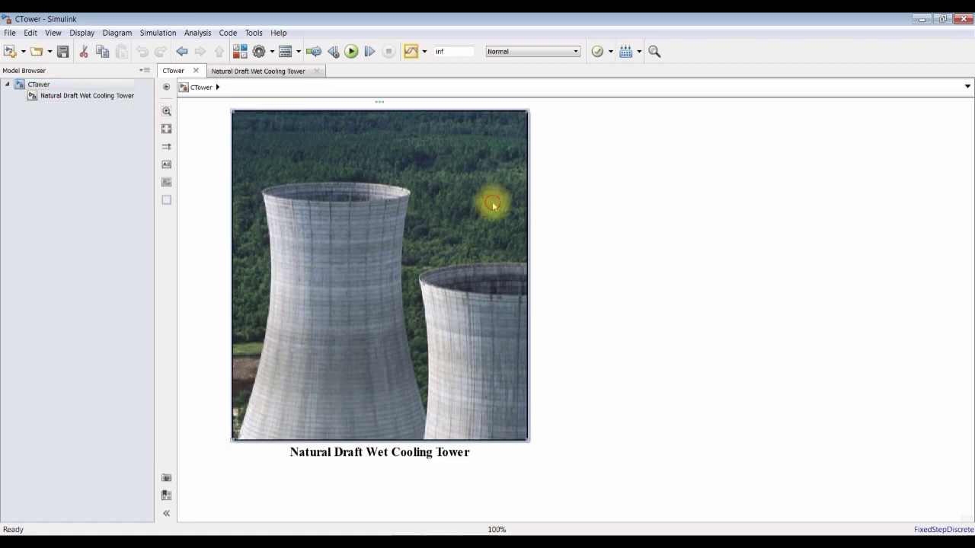
double_click(493, 204)
- Reopen the tower subsystem and zoom to the dimension outputs, keeping the parameters available
left_click(116, 102)
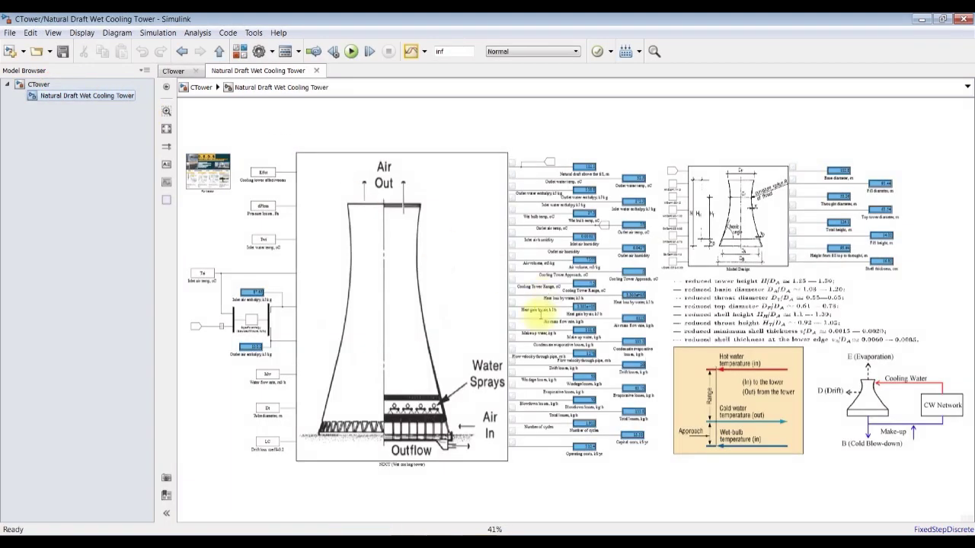
left_click(434, 524)
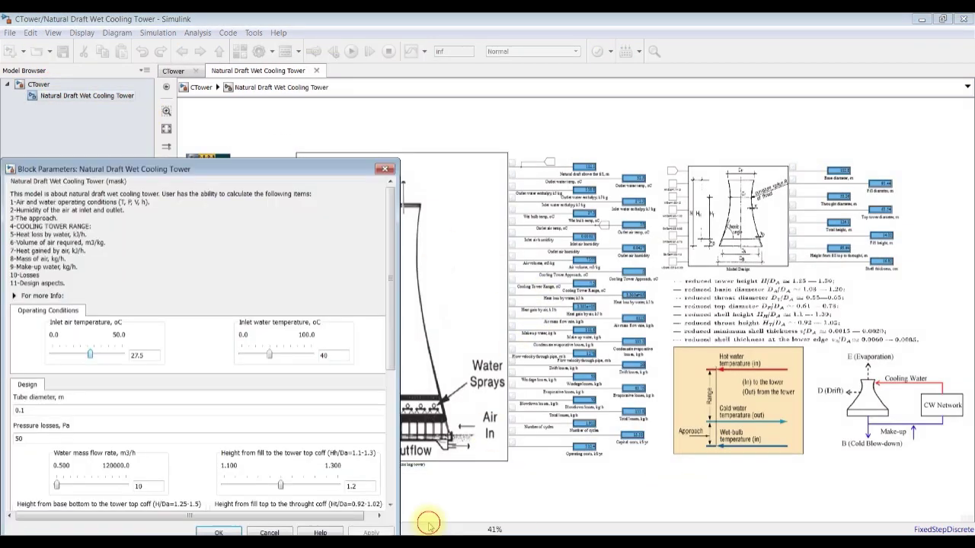
left_click(518, 115)
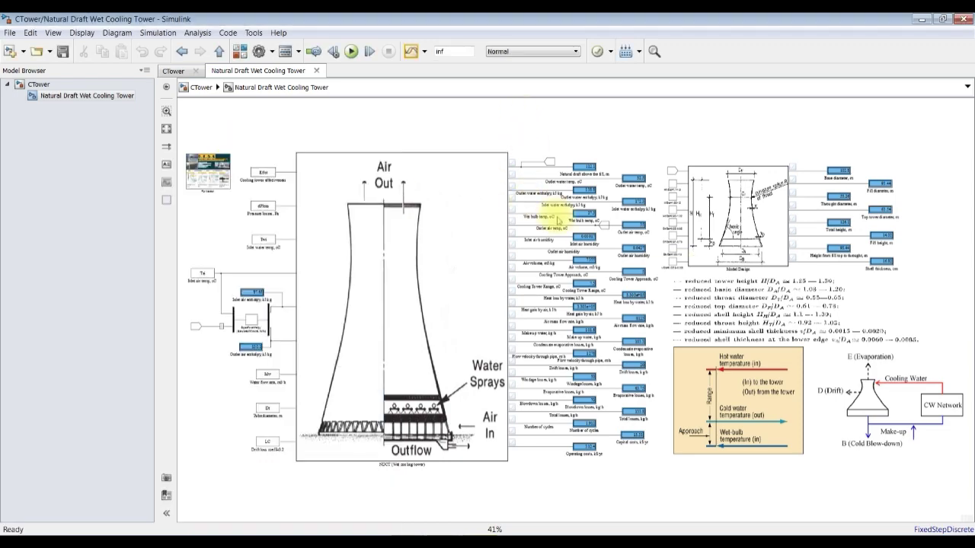
scroll(557, 220, "up", 5)
scroll(557, 220, "up", 1)
left_click_drag(540, 523, 810, 517)
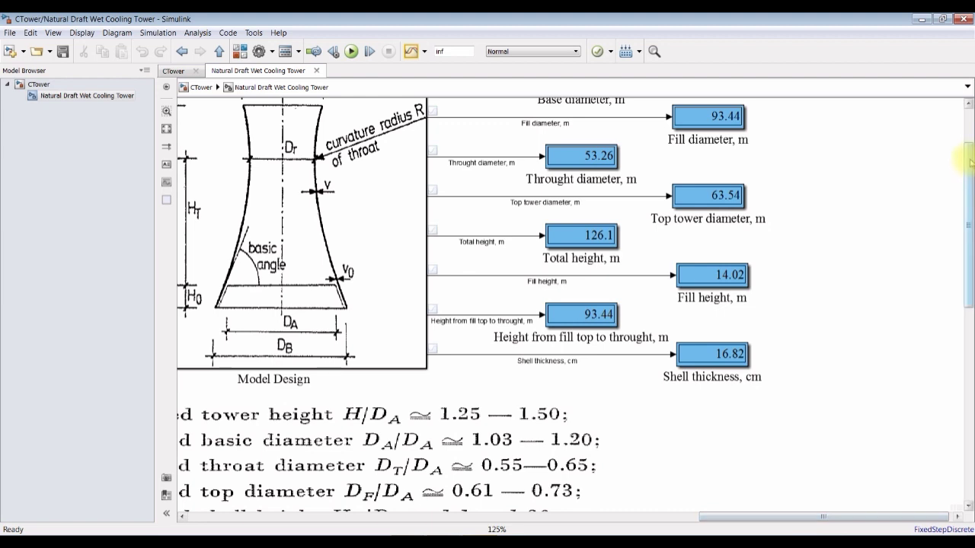
left_click_drag(971, 162, 970, 133)
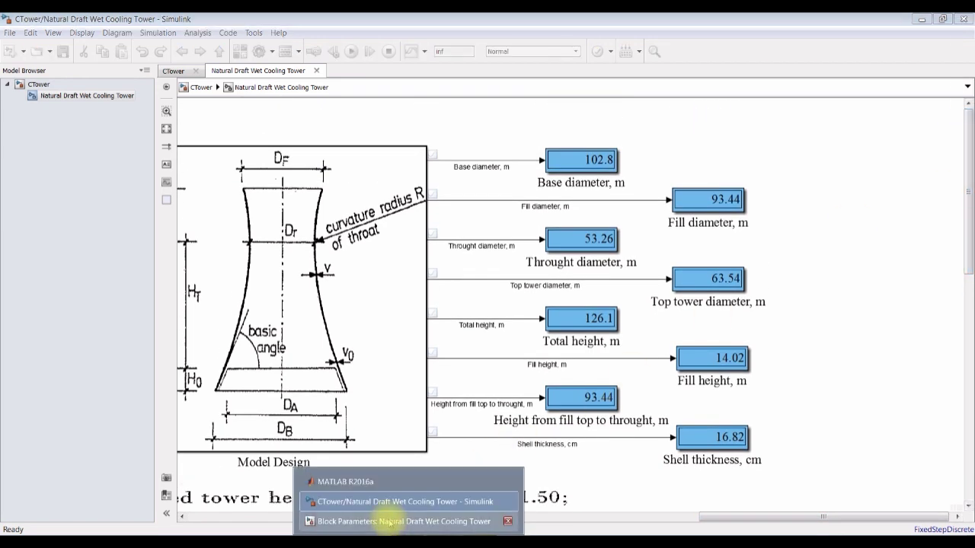
- Start the simulation and bring up the block parameters scrolled to the Performance settings
left_click(880, 156)
left_click(352, 51)
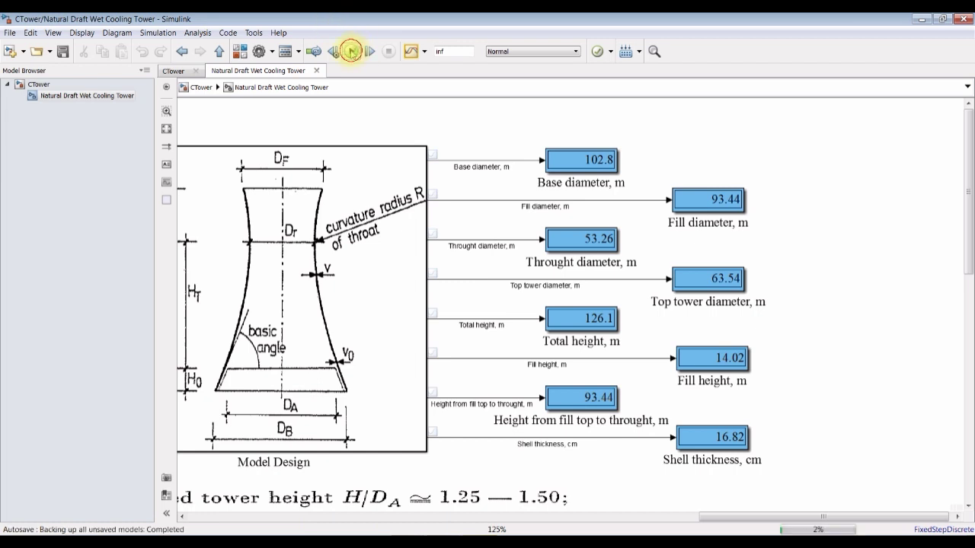
left_click(400, 526)
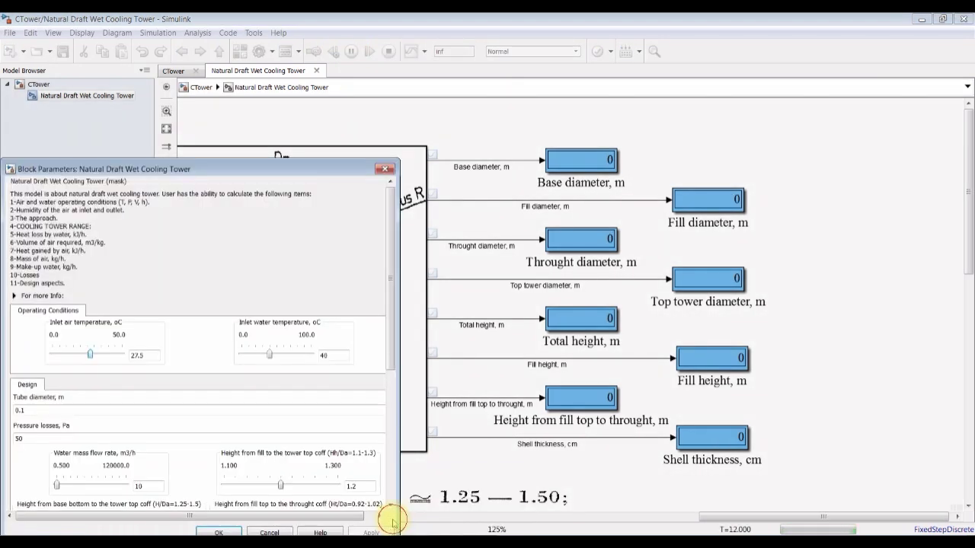
left_click_drag(186, 174, 187, 116)
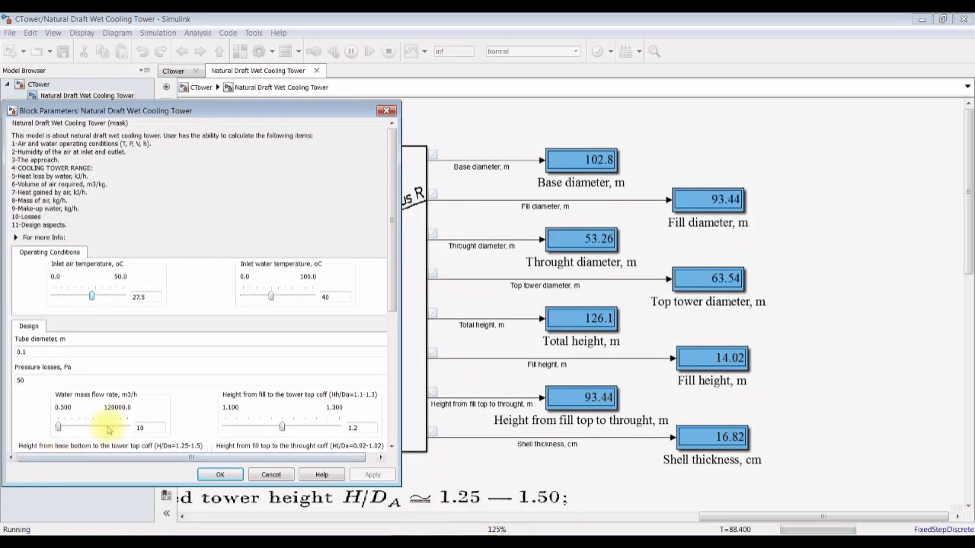
scroll(391, 327, "down", 5)
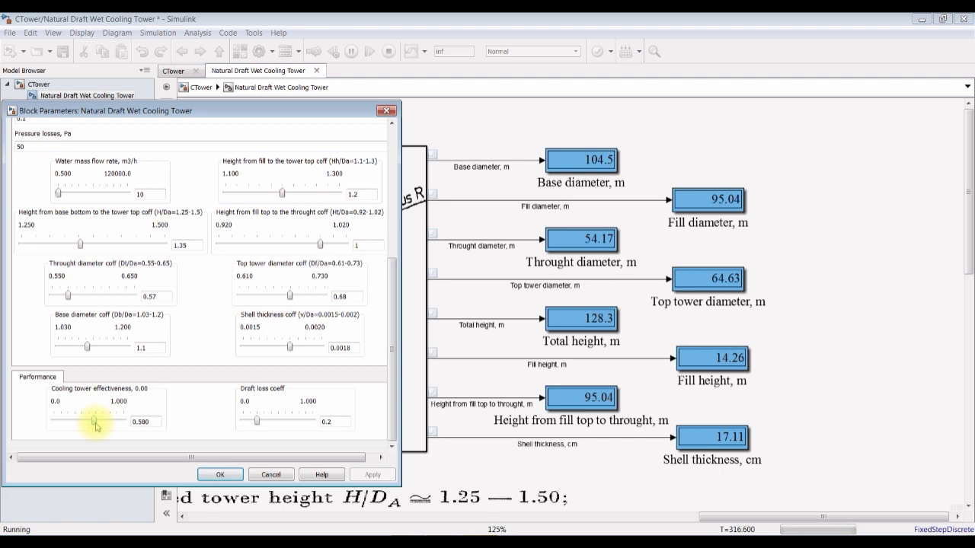
- Lower the cooling tower effectiveness step by step from 0.560 to 0.400
left_click_drag(95, 425, 94, 427)
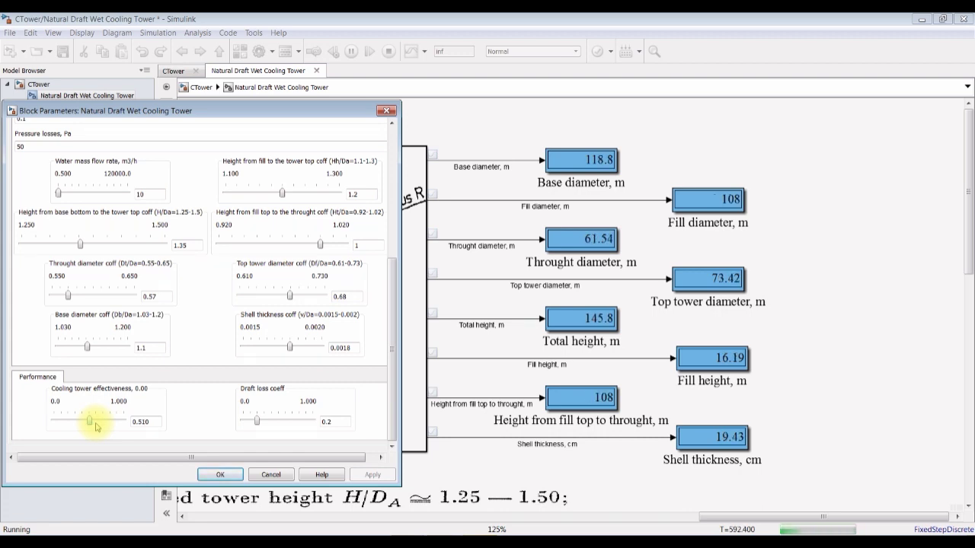
left_click_drag(95, 426, 94, 427)
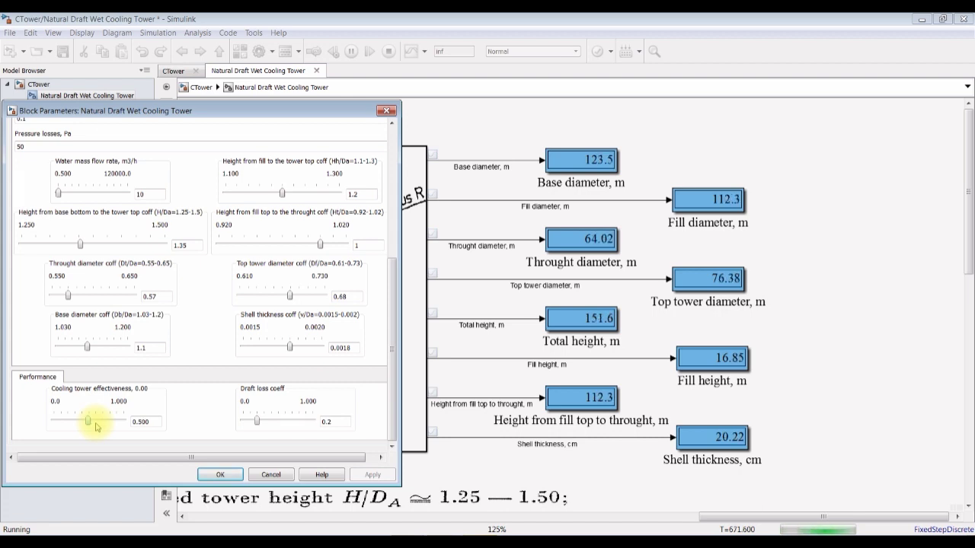
left_click_drag(95, 427, 95, 427)
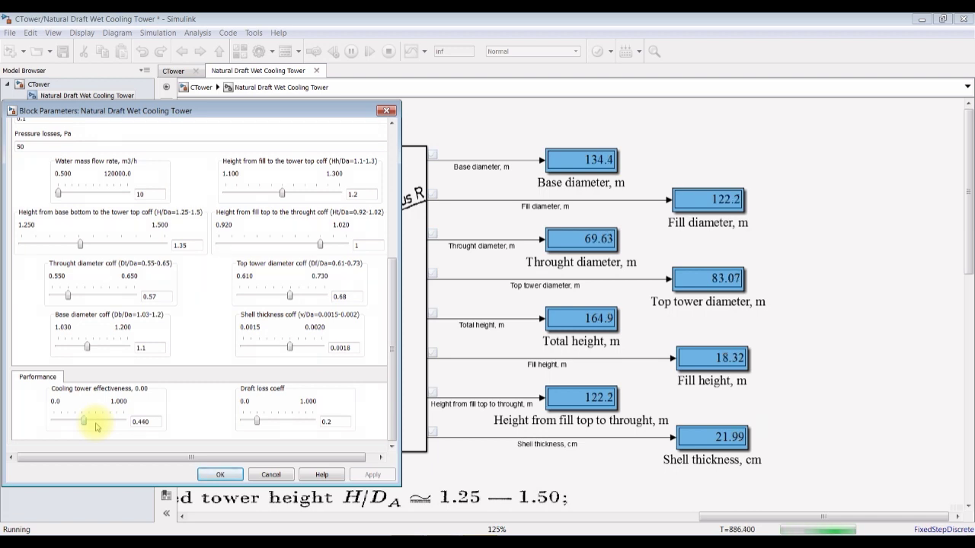
key("Left")
key("Left")
key("Left")
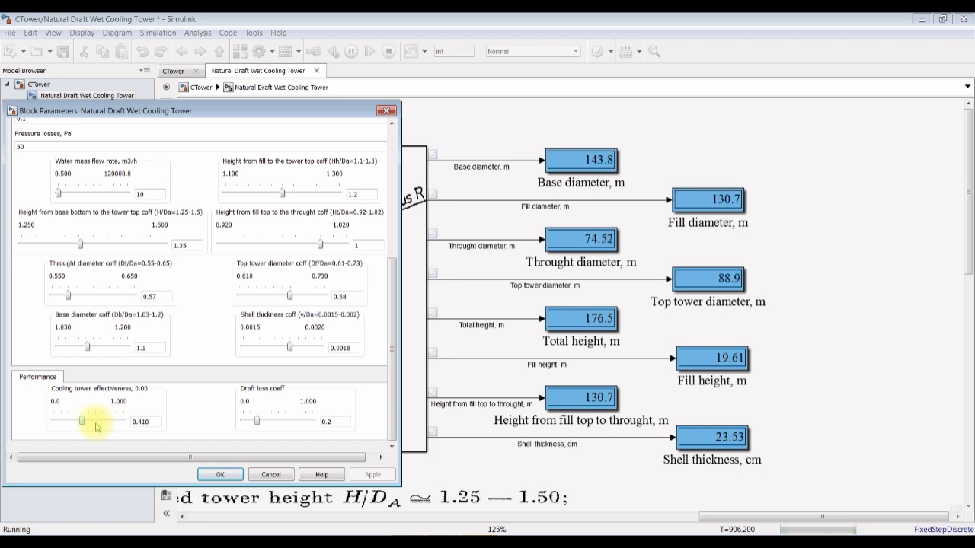
key("Left")
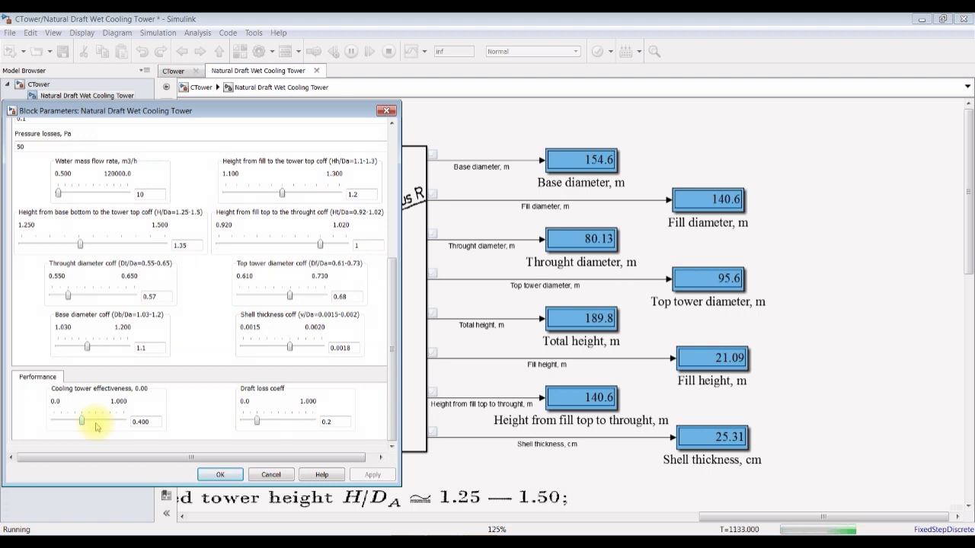
- Close the block parameters, stop the simulation and launch the Simulation Data Inspector
left_click(217, 474)
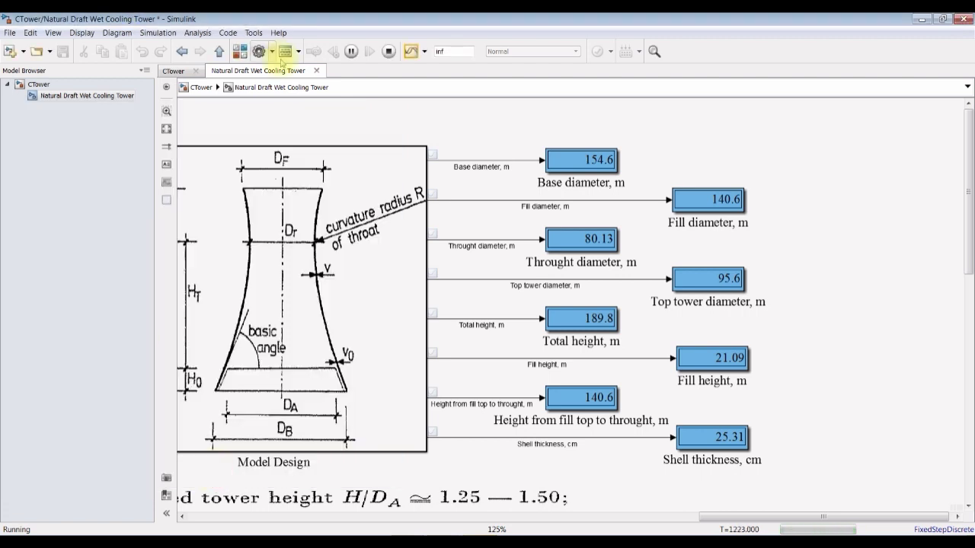
left_click(389, 51)
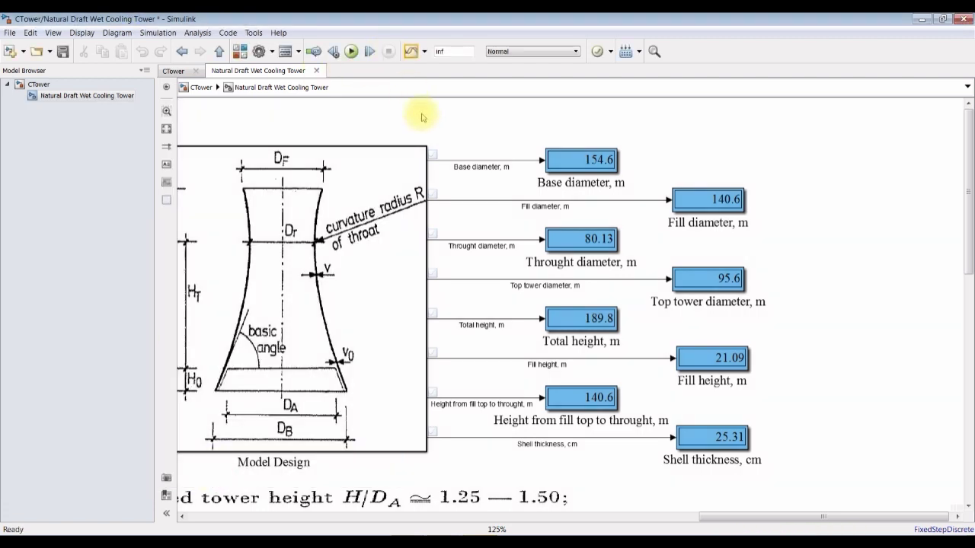
left_click(411, 51)
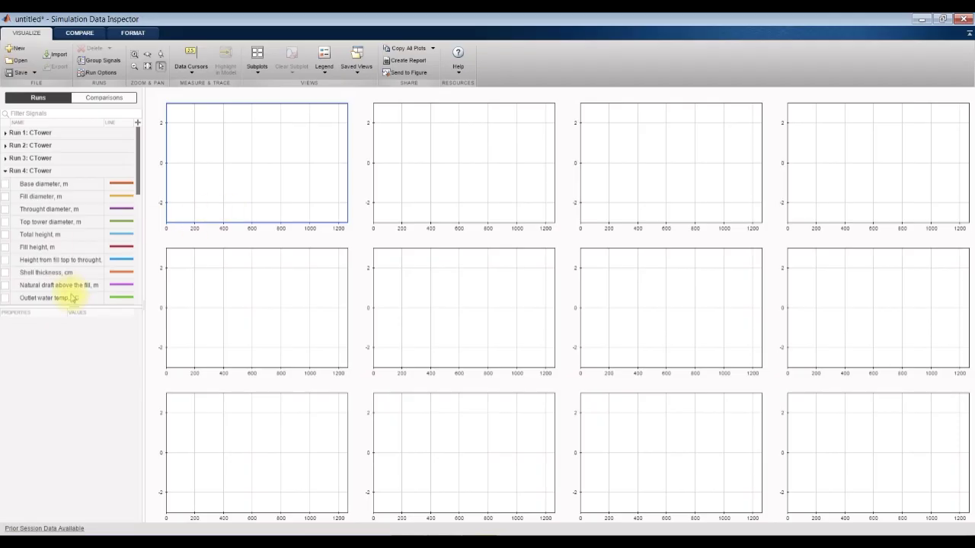
- Enlarge the Run 4 signal list and plot Base, Fill, Throught diameter and Total height in the top row
left_click_drag(72, 307, 72, 499)
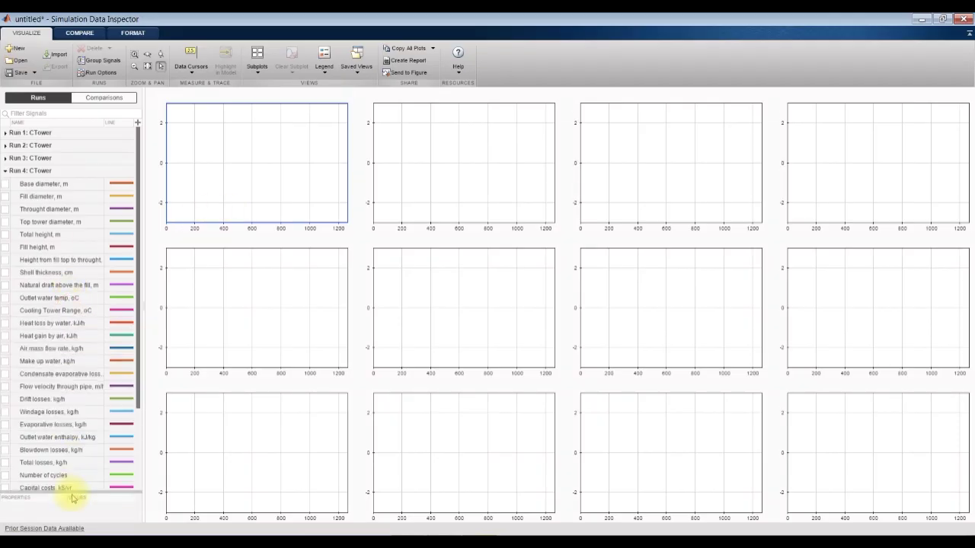
left_click(5, 186)
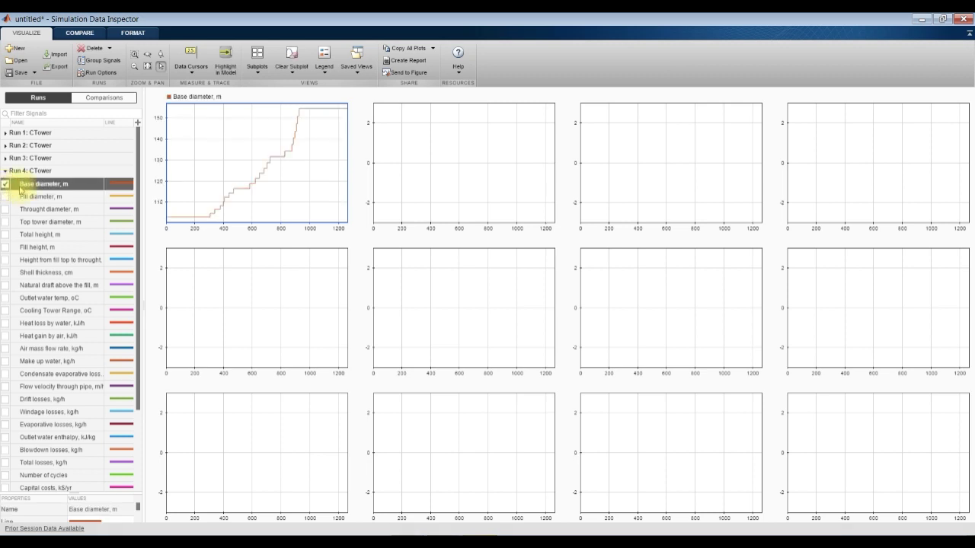
left_click(416, 150)
left_click(5, 197)
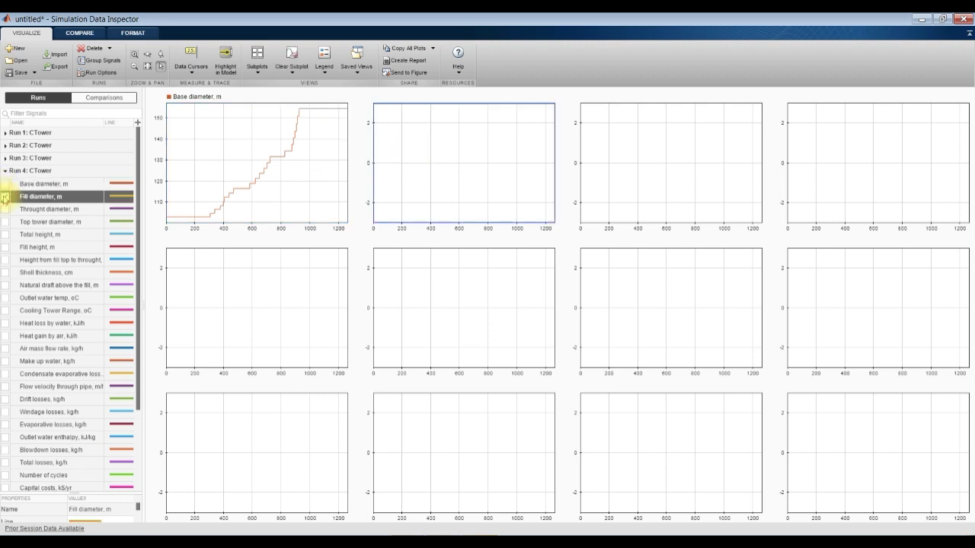
left_click(716, 155)
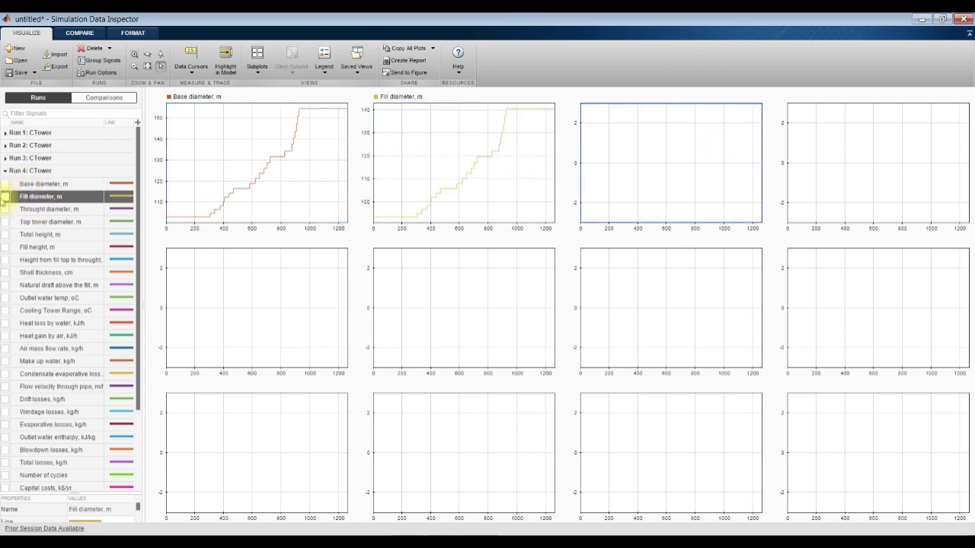
left_click(5, 209)
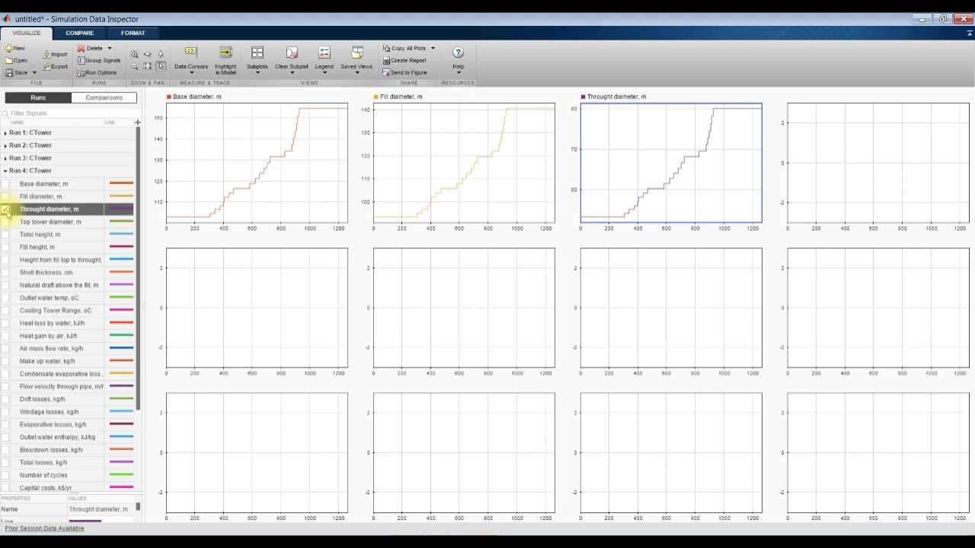
left_click(820, 160)
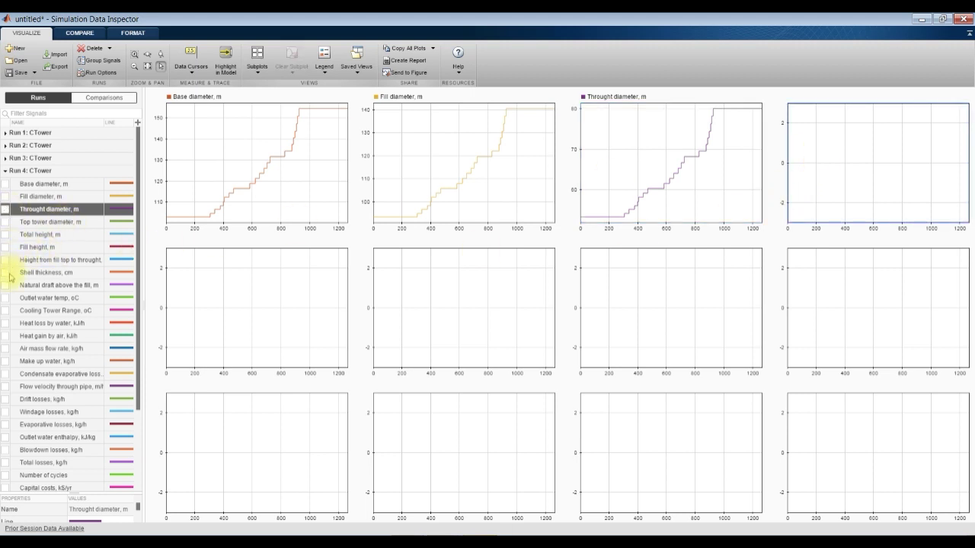
left_click(4, 235)
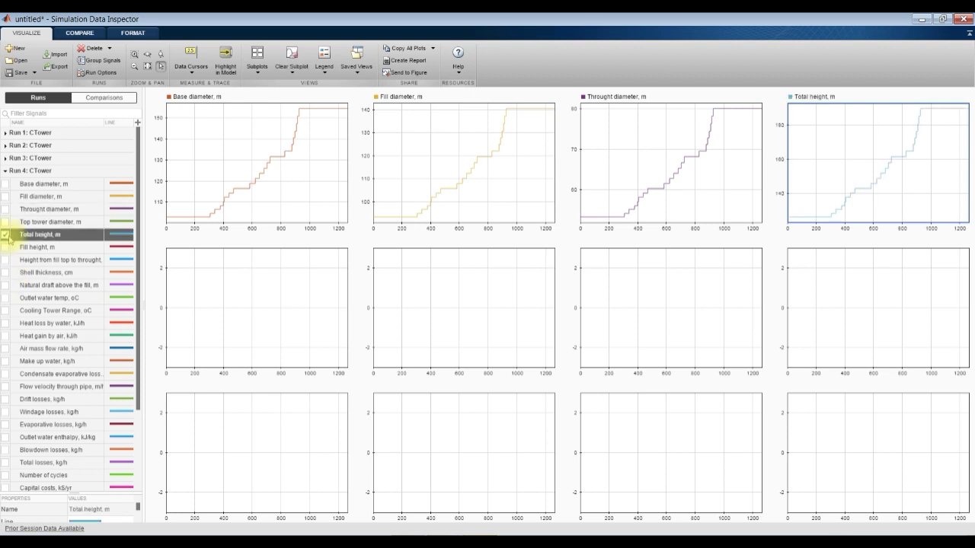
left_click(254, 276)
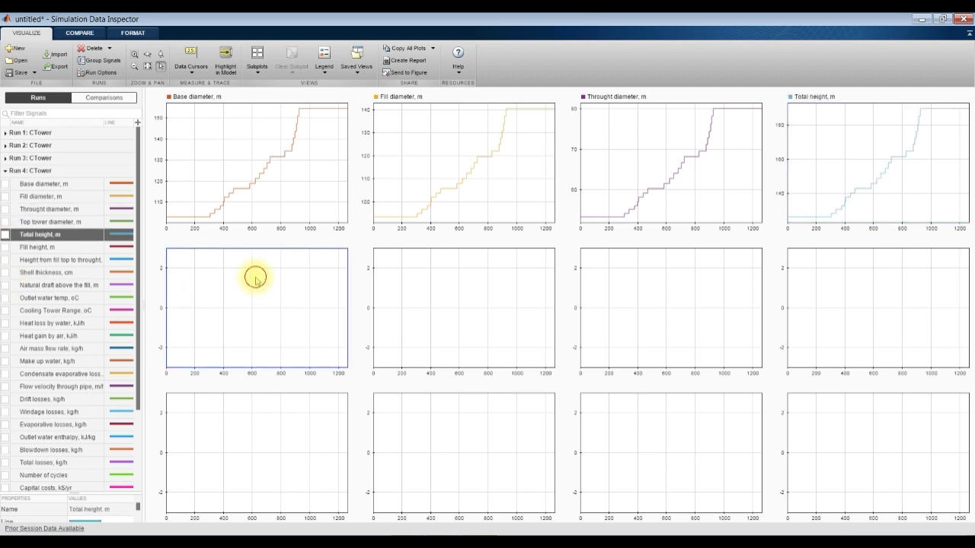
- Plot Outlet water temp, Cooling Tower Range, Heat loss by water and Heat gain by air in row two
left_click(6, 299)
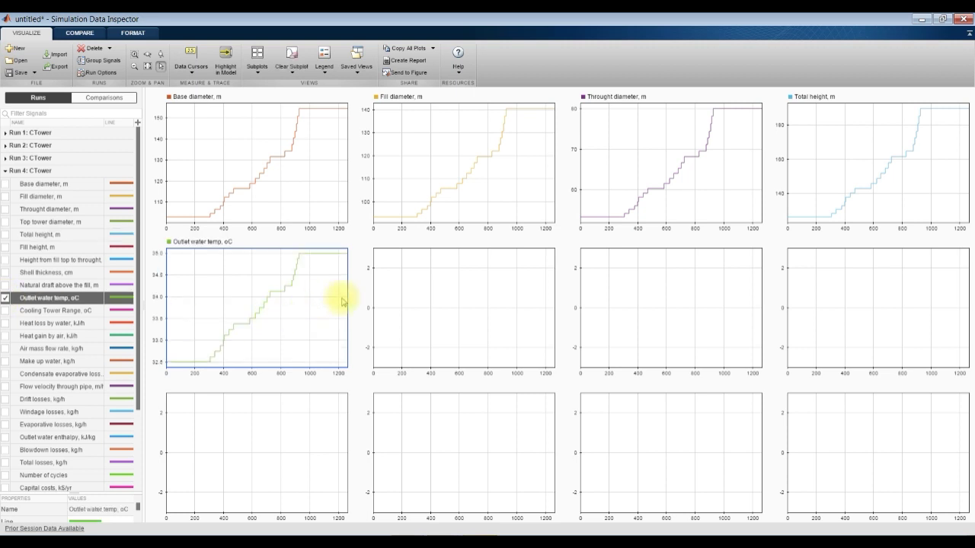
left_click(391, 283)
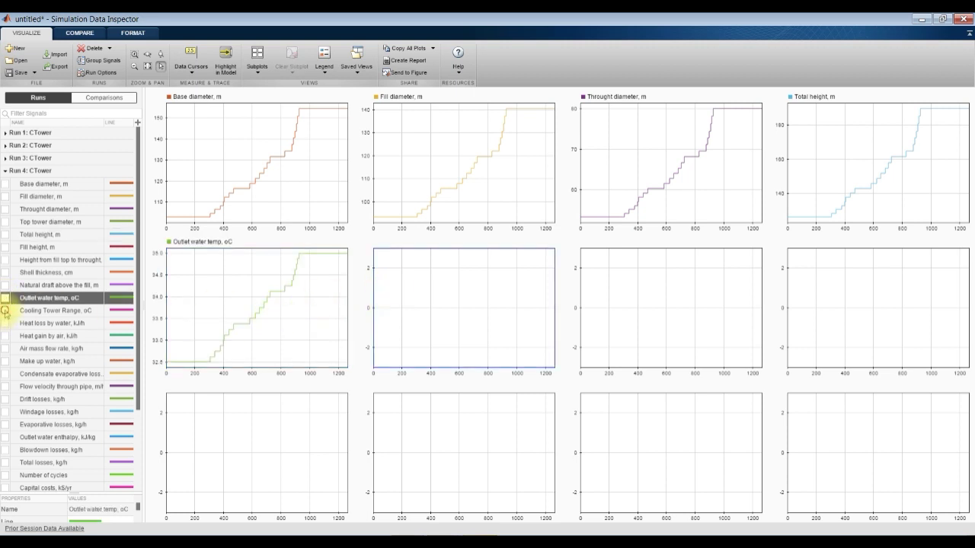
left_click(5, 311)
left_click(663, 282)
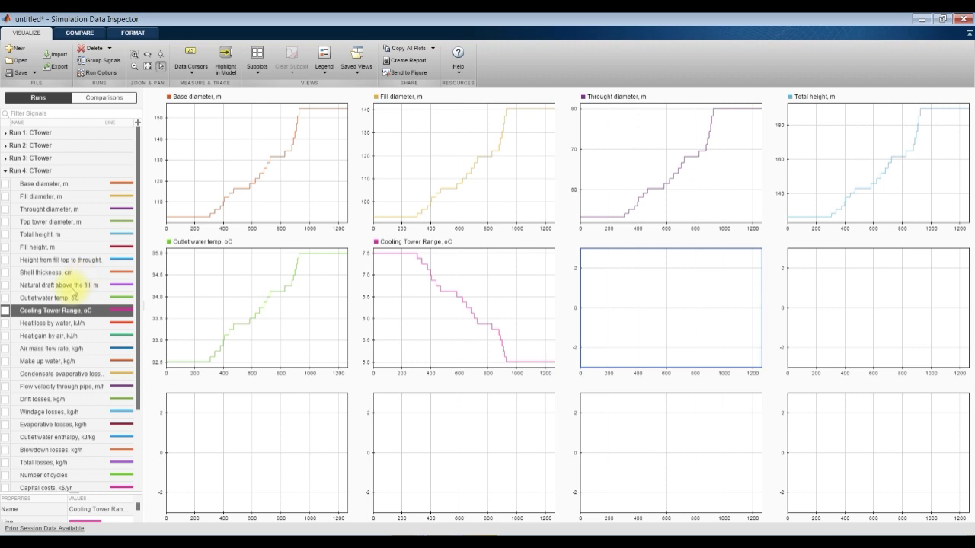
left_click(5, 323)
left_click(844, 302)
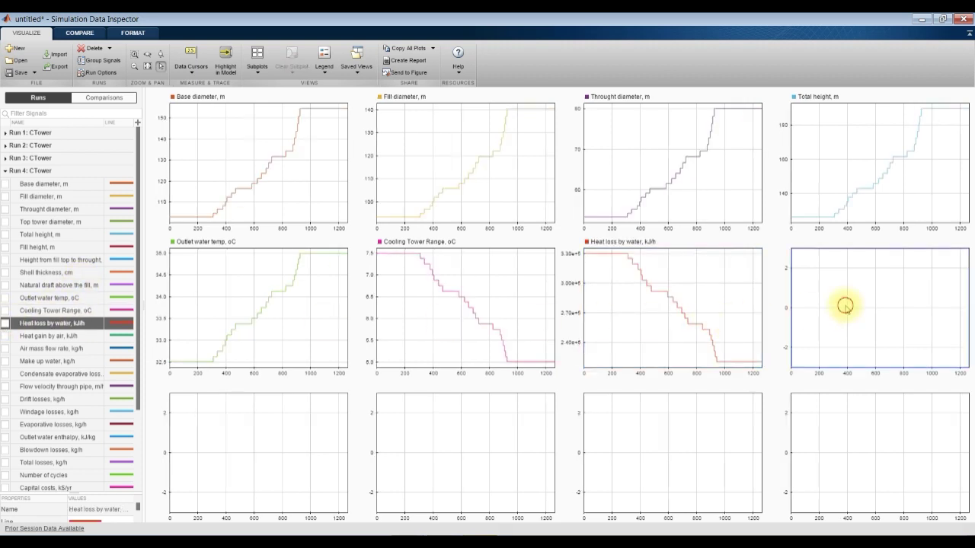
left_click(5, 336)
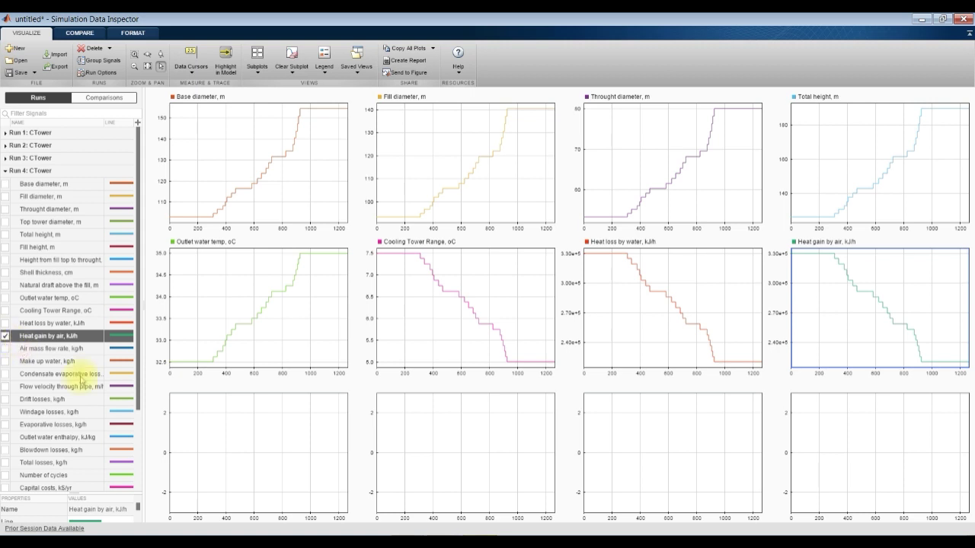
- Plot Air mass flow rate and Make up water in the bottom row's first two plots
left_click(237, 426)
left_click(5, 348)
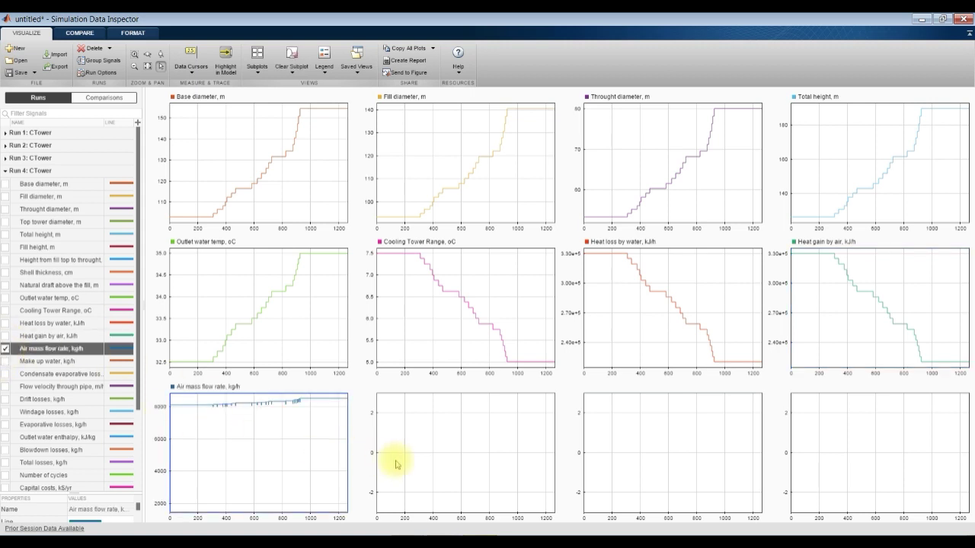
left_click(422, 450)
left_click(6, 363)
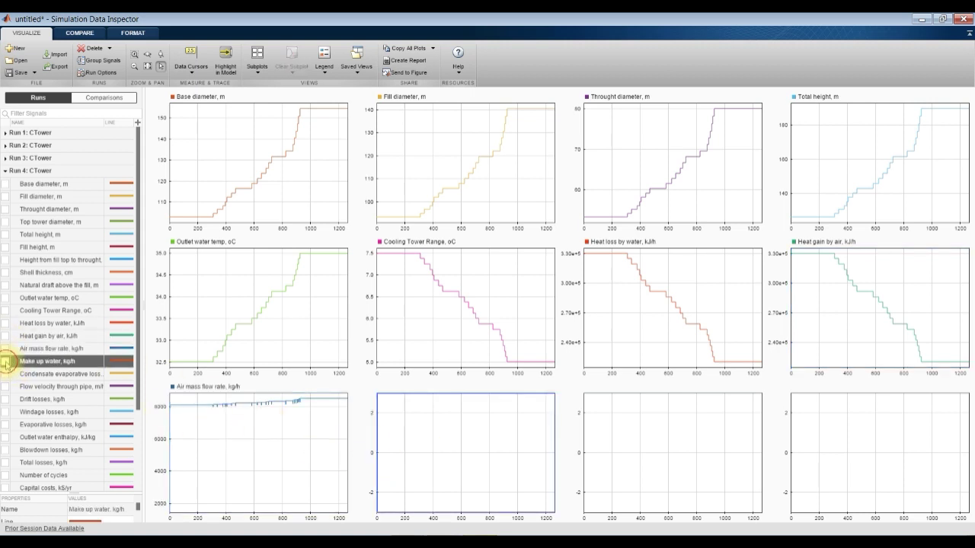
left_click(624, 439)
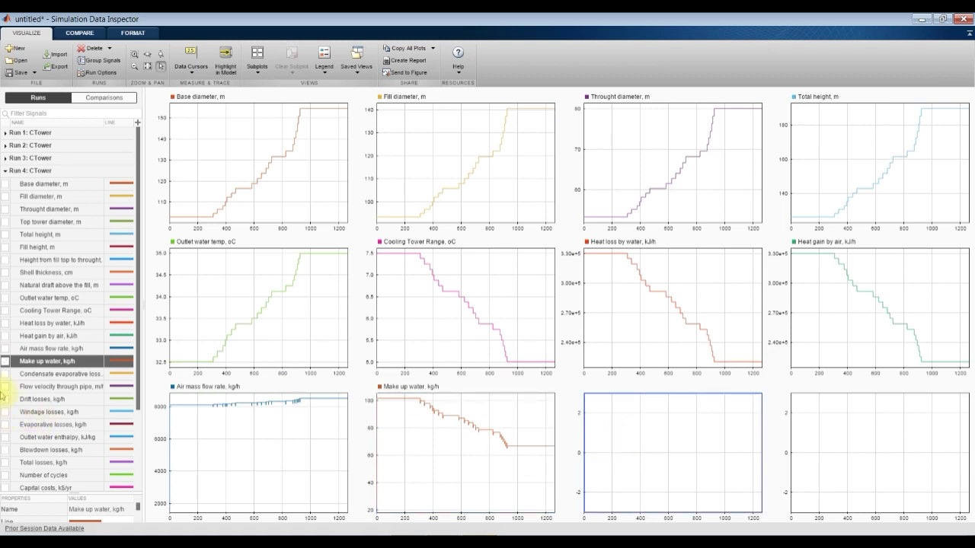
- Plot Condensate evaporative losses in subplot 11, then try Windage and Evaporative losses in subplot 12
scroll(7, 374, "down", 2)
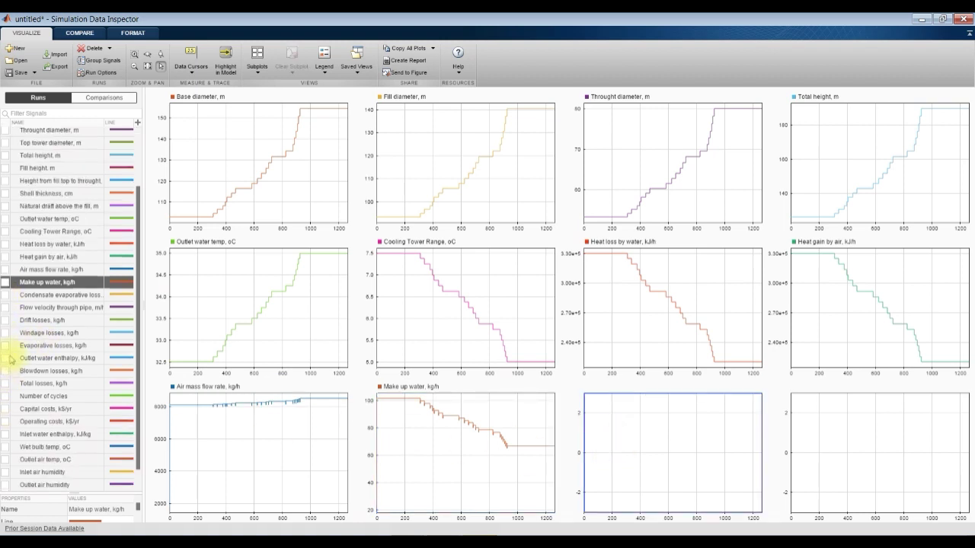
left_click(6, 294)
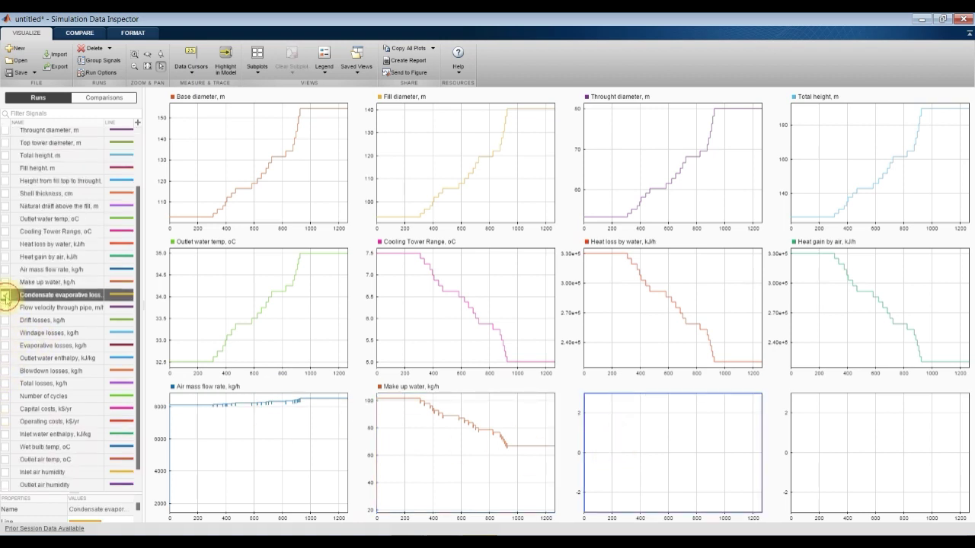
left_click(900, 450)
left_click(6, 333)
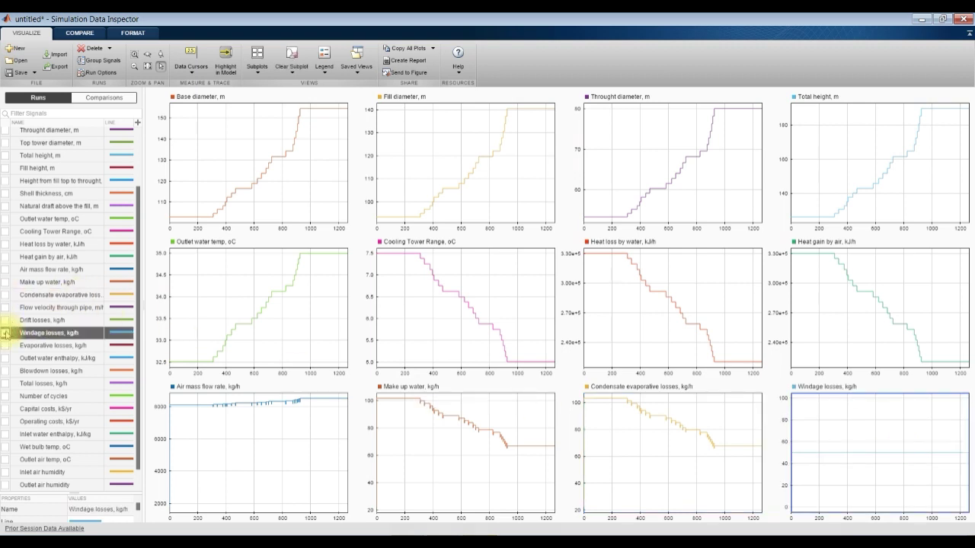
left_click(6, 333)
left_click(6, 346)
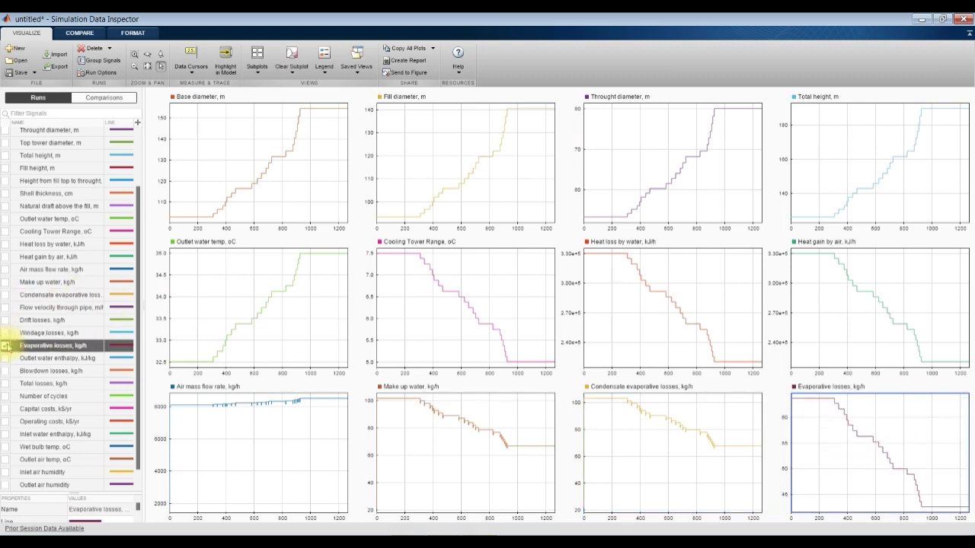
left_click(6, 346)
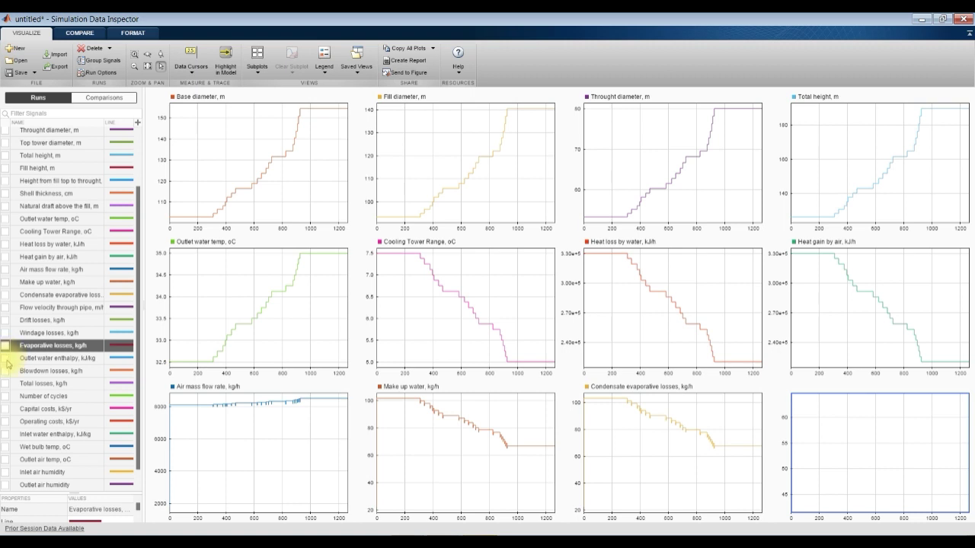
- Try enthalpy, wet bulb and humidity signals in subplot 12, settling on Outlet air temp
left_click(6, 358)
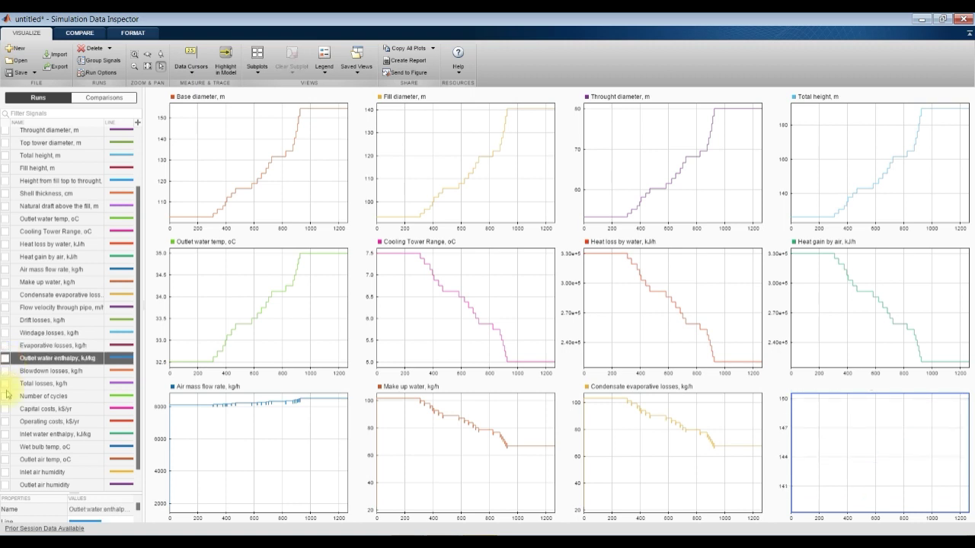
left_click(6, 447)
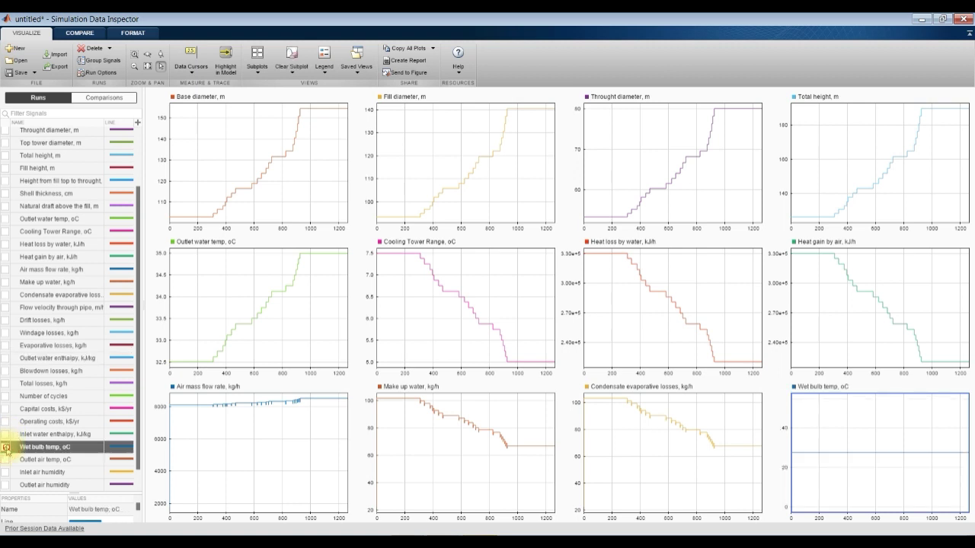
left_click(6, 460)
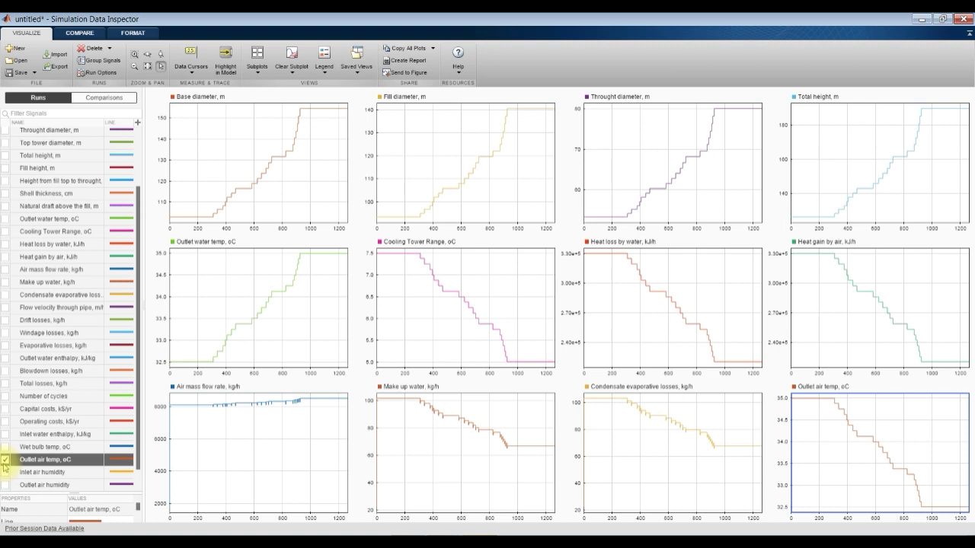
left_click(5, 461)
left_click(6, 472)
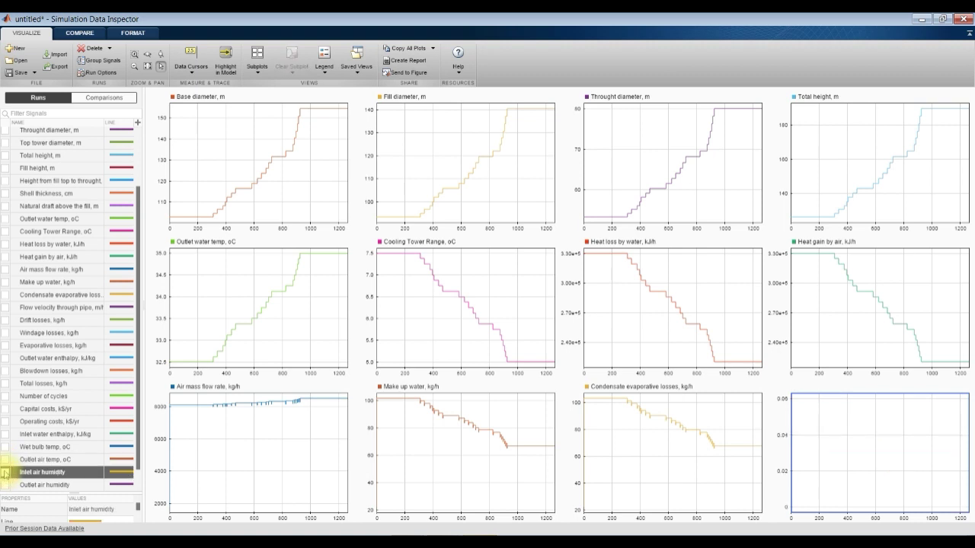
left_click(5, 460)
left_click(6, 460)
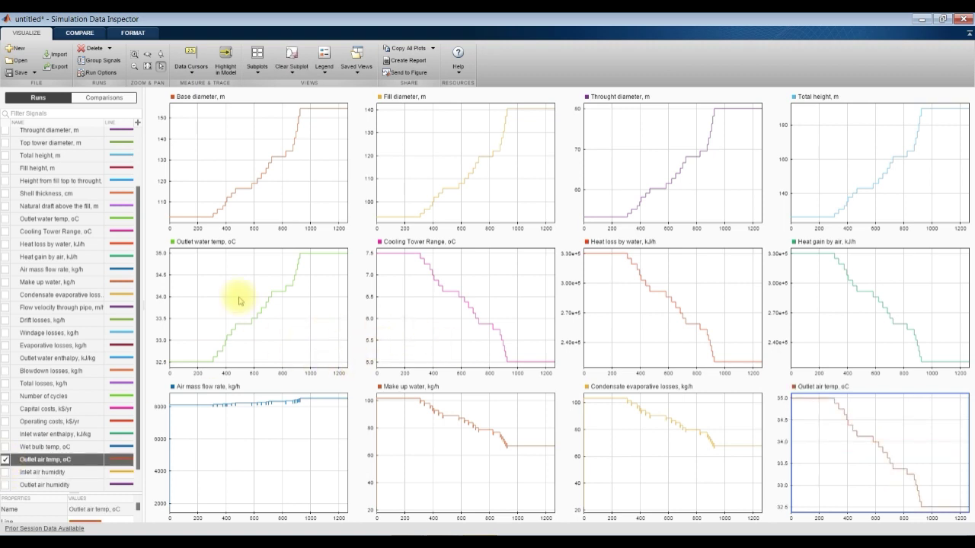